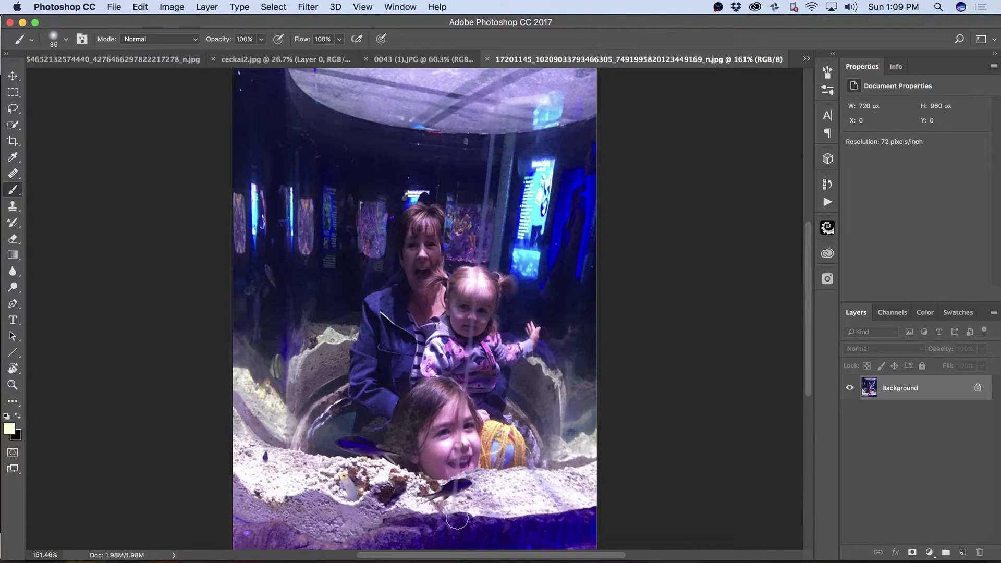
- Clone clean sand over the glare streak below the small blue fish, using a 9 px Clone Stamp
{"action": "key", "text": "z"}
{"action": "mouse_move", "coordinate": [454, 528]}
{"action": "left_mouse_down"}
{"action": "mouse_move", "coordinate": [530, 521]}
{"action": "mouse_move", "coordinate": [509, 511]}
{"action": "left_mouse_up"}
{"action": "key", "text": "b"}
{"action": "key", "text": "space"}
{"action": "mouse_move", "coordinate": [501, 416]}
{"action": "left_mouse_down"}
{"action": "mouse_move", "coordinate": [515, 386]}
{"action": "mouse_move", "coordinate": [528, 260]}
{"action": "left_mouse_up"}
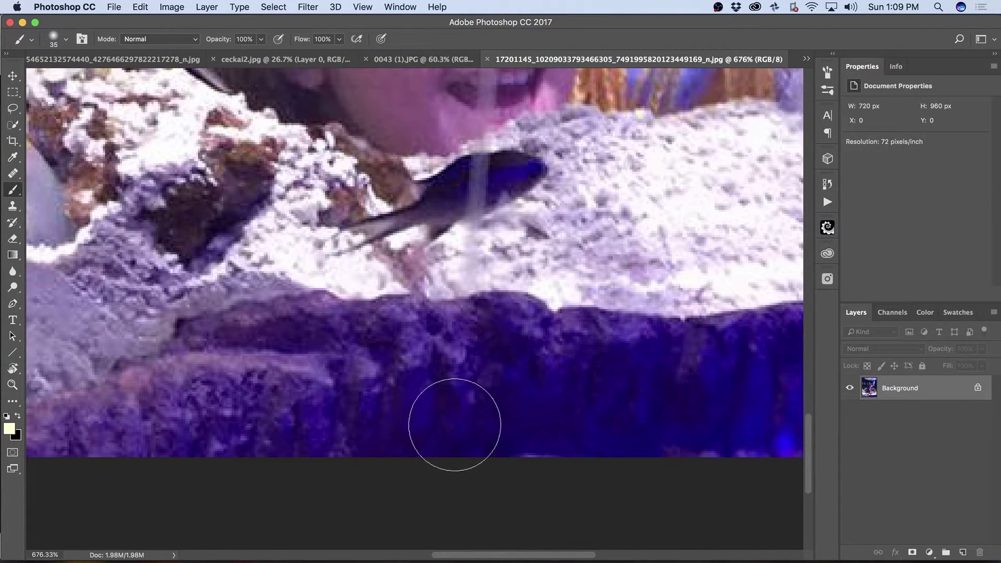
{"action": "key", "text": "bracketleft"}
{"action": "key", "text": "bracketleft"}
{"action": "key", "text": "bracketleft"}
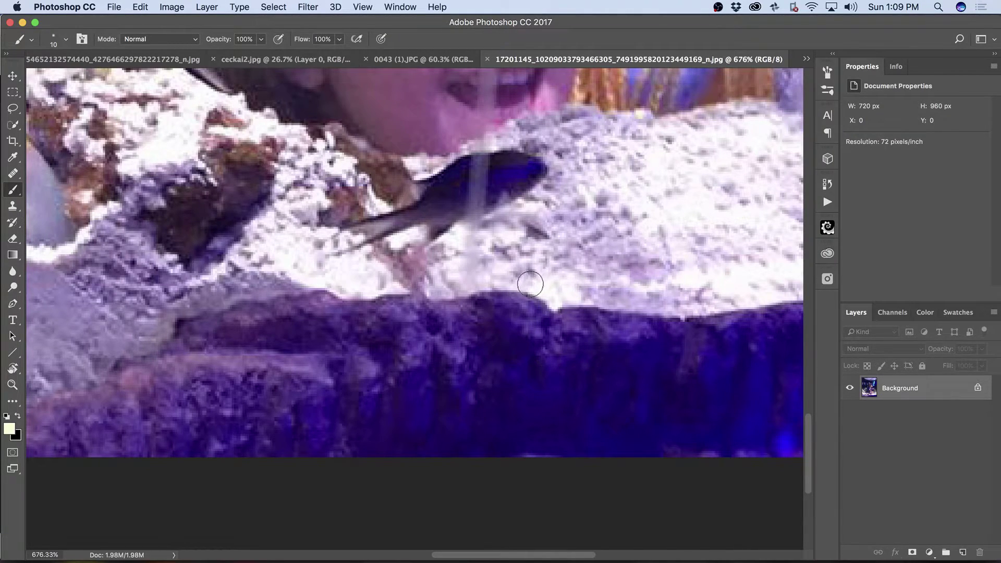
{"action": "key", "text": "s"}
{"action": "key", "text": "bracketleft"}
{"action": "key", "text": "bracketleft"}
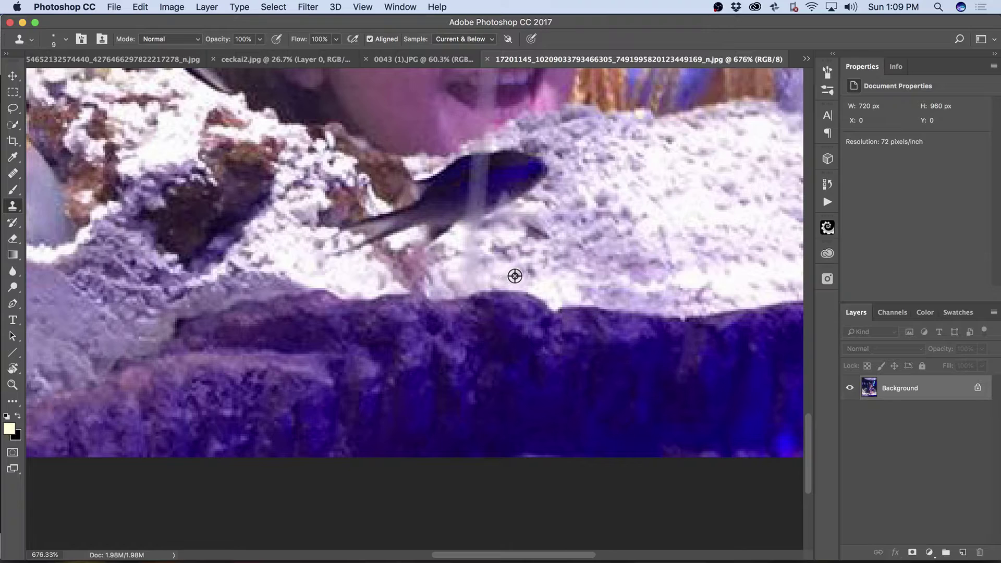
{"action": "left_click", "coordinate": [515, 273], "text": "alt"}
{"action": "mouse_move", "coordinate": [473, 275]}
{"action": "left_mouse_down"}
{"action": "mouse_move", "coordinate": [490, 246]}
{"action": "mouse_move", "coordinate": [466, 246]}
{"action": "mouse_move", "coordinate": [478, 227]}
{"action": "left_mouse_up"}
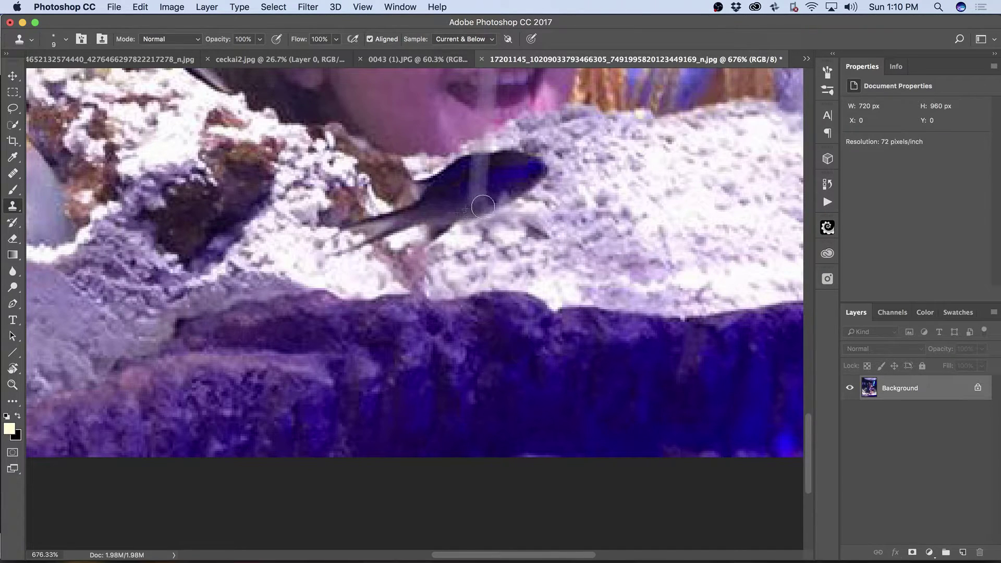
- Clone the fish's own dark blue texture over the glare streak crossing its body
{"action": "left_click_drag", "start_coordinate": [473, 204], "coordinate": [474, 182]}
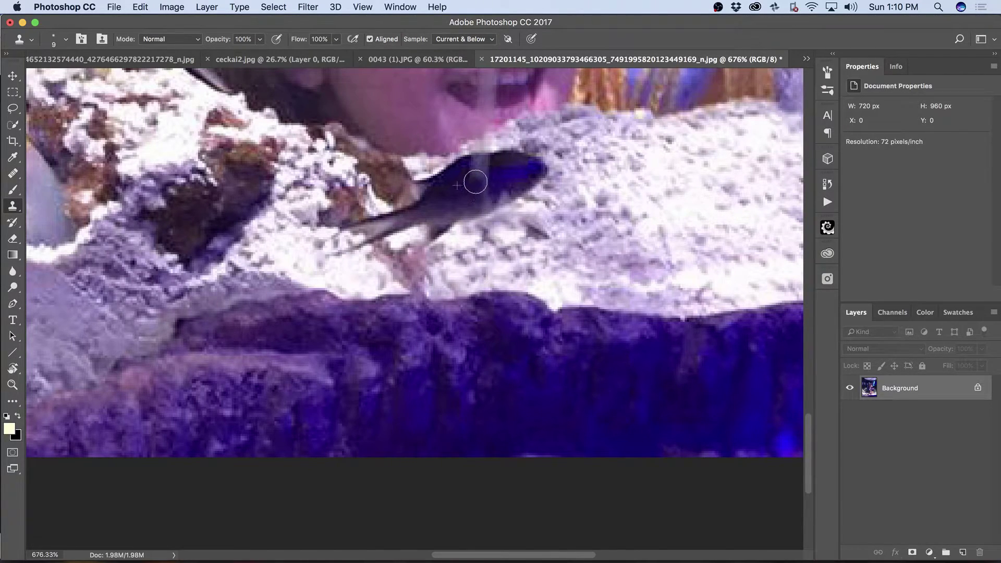
{"action": "left_click", "coordinate": [503, 175], "text": "alt"}
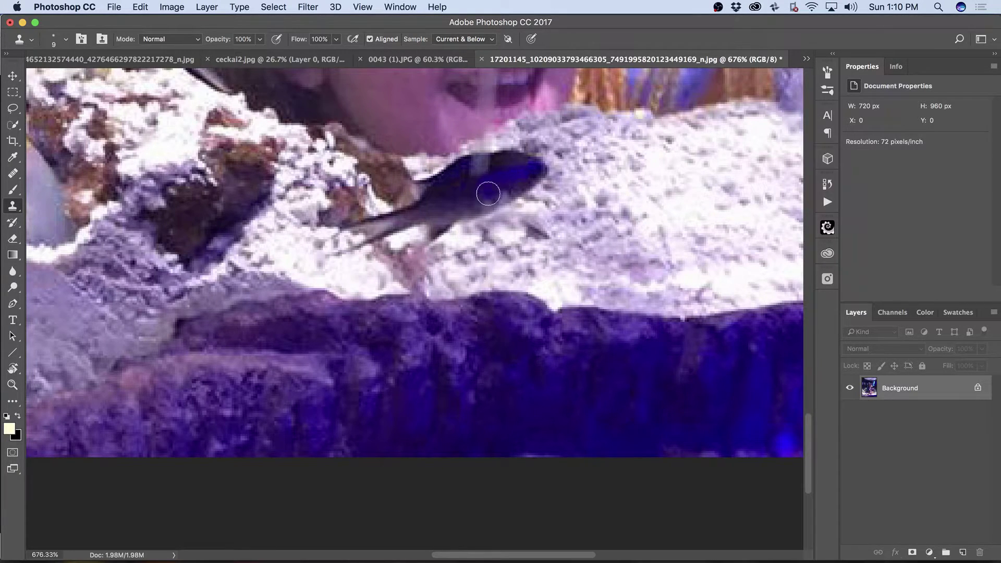
{"action": "left_click", "coordinate": [519, 183], "text": "alt"}
{"action": "mouse_move", "coordinate": [508, 194]}
{"action": "left_mouse_down"}
{"action": "mouse_move", "coordinate": [521, 172]}
{"action": "mouse_move", "coordinate": [500, 185]}
{"action": "mouse_move", "coordinate": [534, 178]}
{"action": "mouse_move", "coordinate": [505, 163]}
{"action": "mouse_move", "coordinate": [460, 163]}
{"action": "mouse_move", "coordinate": [484, 160]}
{"action": "left_mouse_up"}
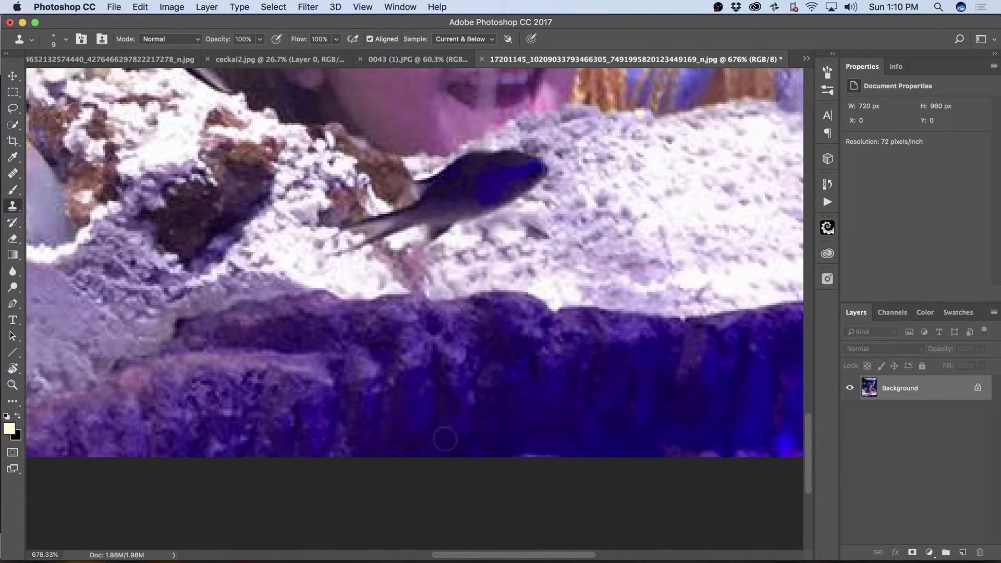
- Clone nearby skin over the glare streak on the older girl's chin, just above the fish
{"action": "left_click_drag", "start_coordinate": [513, 152], "coordinate": [513, 297]}
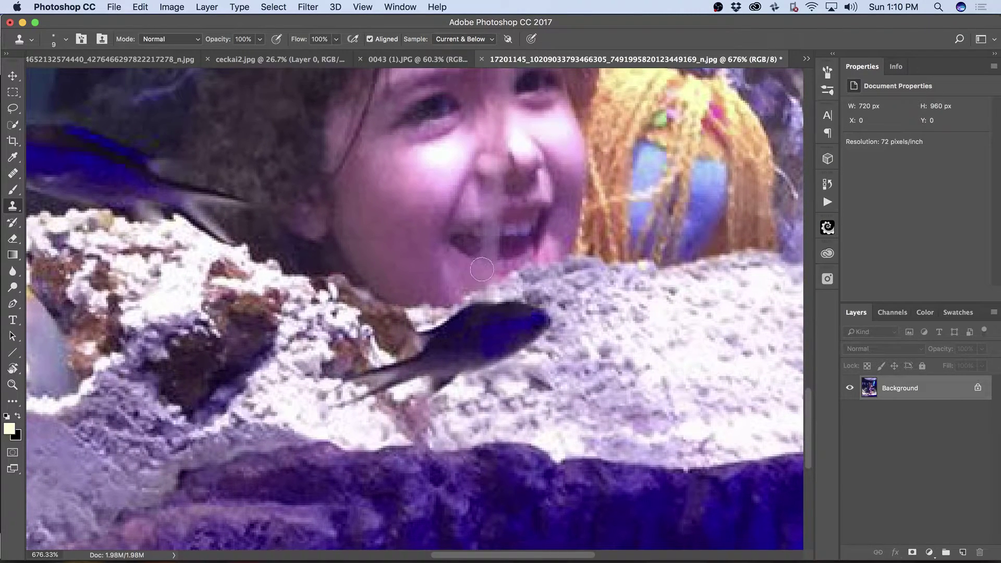
{"action": "left_click", "coordinate": [456, 278], "text": "alt"}
{"action": "mouse_move", "coordinate": [482, 278]}
{"action": "left_mouse_down"}
{"action": "mouse_move", "coordinate": [497, 273]}
{"action": "mouse_move", "coordinate": [477, 273]}
{"action": "mouse_move", "coordinate": [491, 303]}
{"action": "mouse_move", "coordinate": [481, 274]}
{"action": "left_mouse_up"}
{"action": "left_click", "coordinate": [464, 283], "text": "alt"}
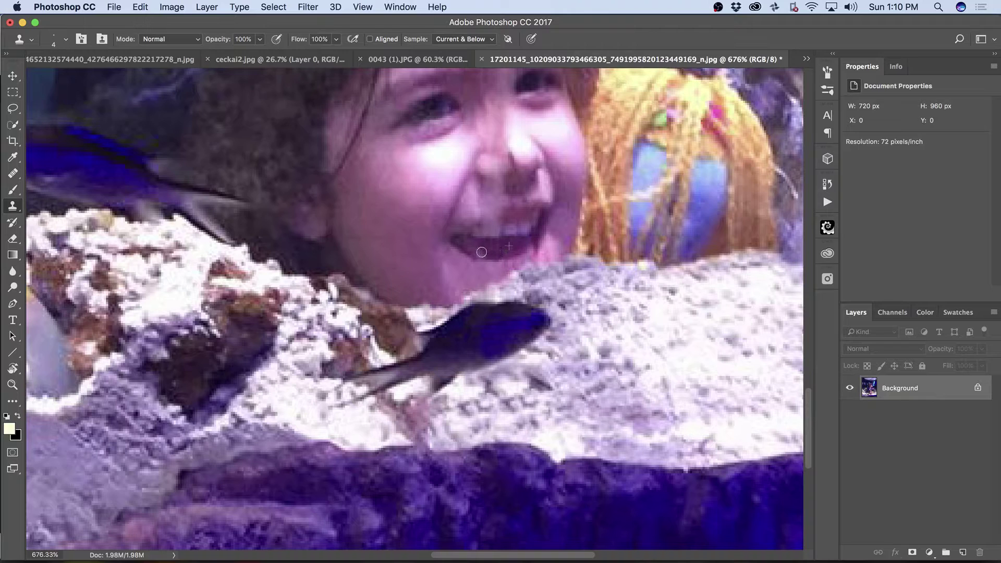
- Clone out the glare across the older girl's mouth, teeth and upper lip with a 4 px, non-aligned Clone Stamp
{"action": "left_click_drag", "start_coordinate": [481, 252], "coordinate": [486, 253]}
{"action": "left_click", "coordinate": [516, 233], "text": "alt"}
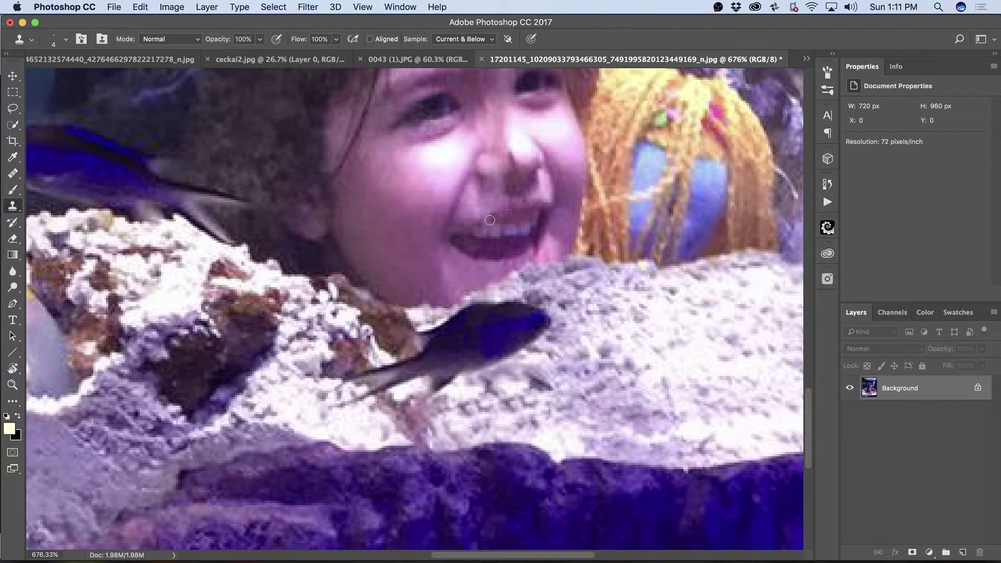
{"action": "left_click", "coordinate": [514, 218], "text": "alt"}
{"action": "key", "text": "super+z"}
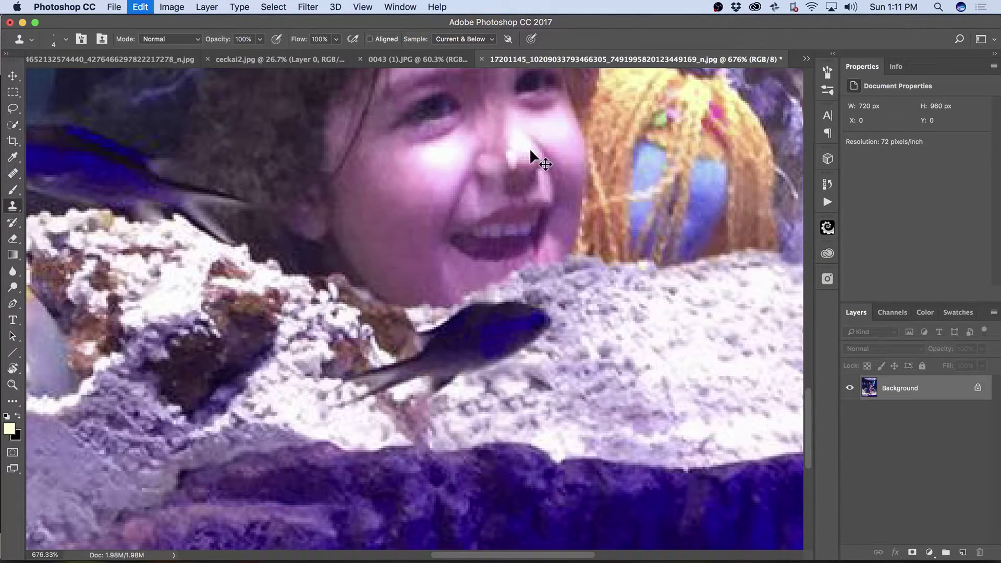
- Heal the bright spot on the older girl's nose tip with a 6 px Healing Brush sampled from her cheek
{"action": "key", "text": "j"}
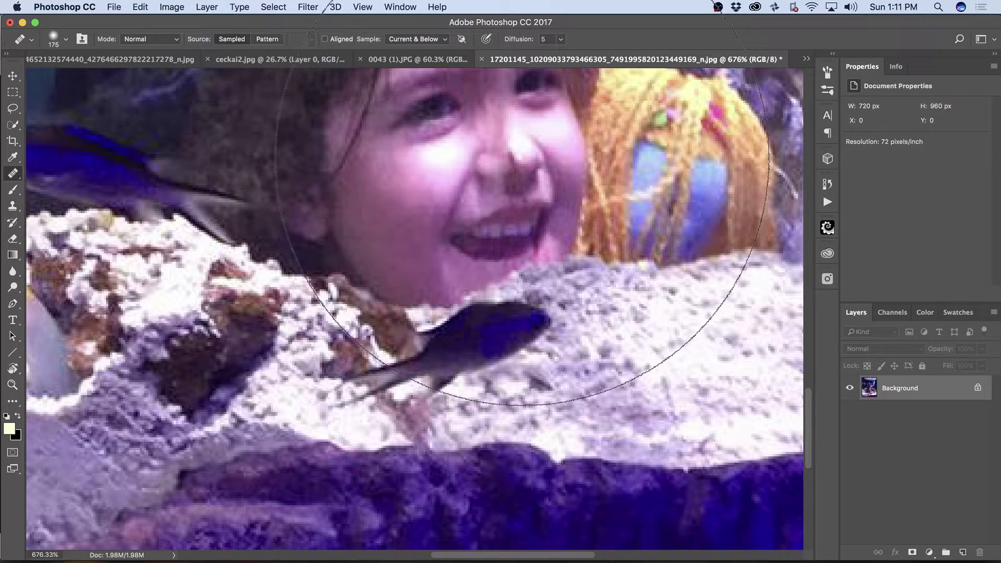
{"action": "key", "text": "bracketleft"}
{"action": "key", "text": "bracketleft"}
{"action": "key", "text": "bracketleft"}
{"action": "key", "text": "bracketleft"}
{"action": "key", "text": "bracketleft"}
{"action": "key", "text": "bracketleft"}
{"action": "key", "text": "bracketleft"}
{"action": "key", "text": "bracketleft"}
{"action": "key", "text": "bracketleft"}
{"action": "key", "text": "bracketleft"}
{"action": "key", "text": "bracketleft"}
{"action": "key", "text": "bracketleft"}
{"action": "key", "text": "bracketleft"}
{"action": "key", "text": "bracketleft"}
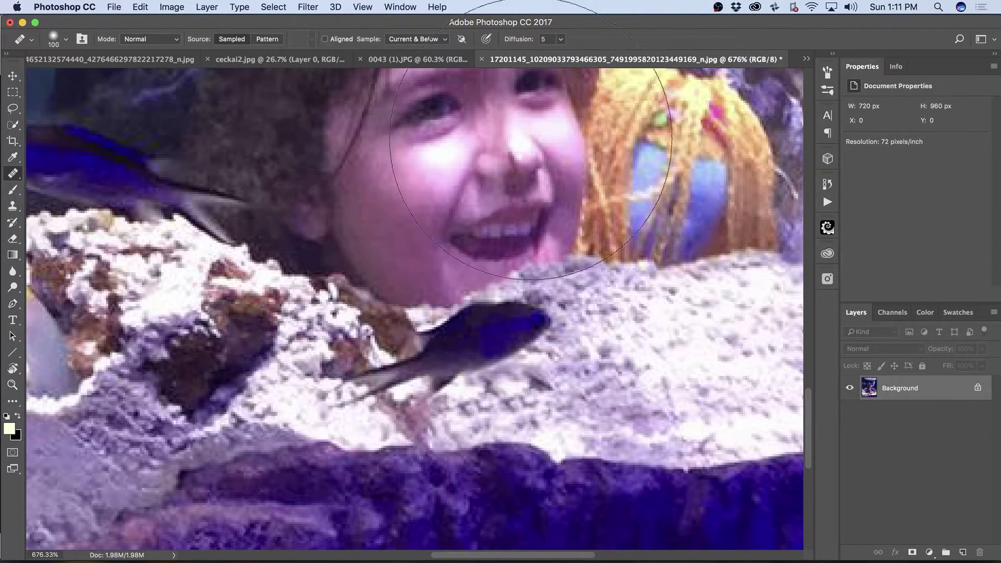
{"action": "key", "text": "bracketleft"}
{"action": "key", "text": "bracketleft"}
{"action": "key", "text": "bracketleft"}
{"action": "key", "text": "bracketleft"}
{"action": "key", "text": "bracketleft"}
{"action": "key", "text": "bracketleft"}
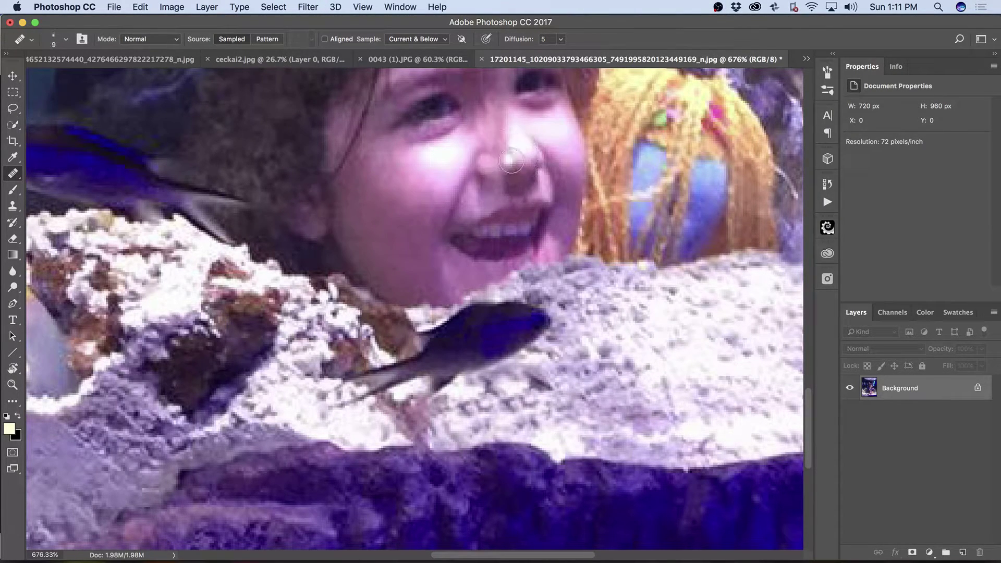
{"action": "left_click", "coordinate": [567, 145], "text": "alt"}
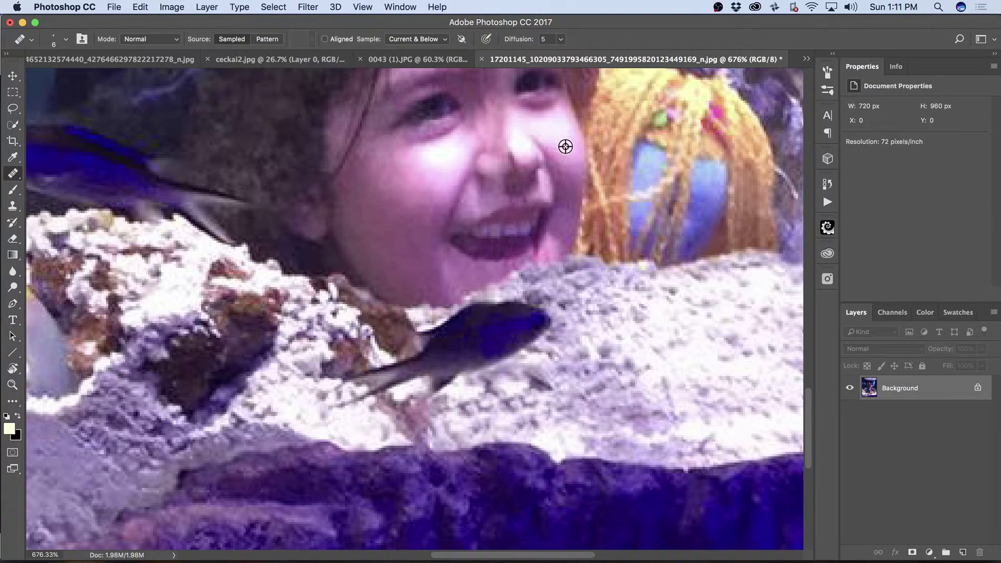
{"action": "left_click", "coordinate": [511, 157]}
{"action": "left_click", "coordinate": [514, 166]}
{"action": "left_click", "coordinate": [519, 165]}
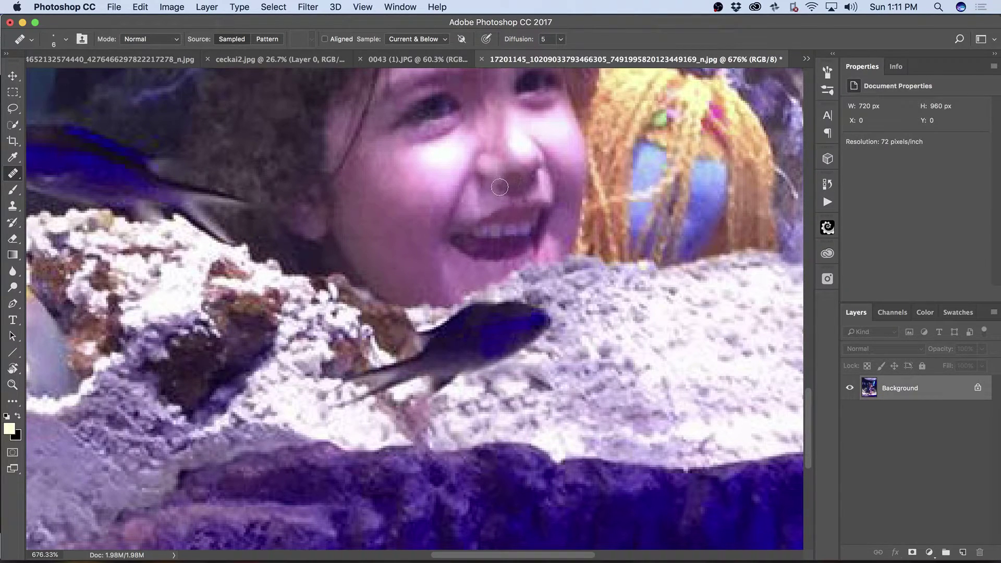
- Heal the remaining streak between the older girl's nose and upper lip with the 6 px Healing Brush
{"action": "key", "text": "s"}
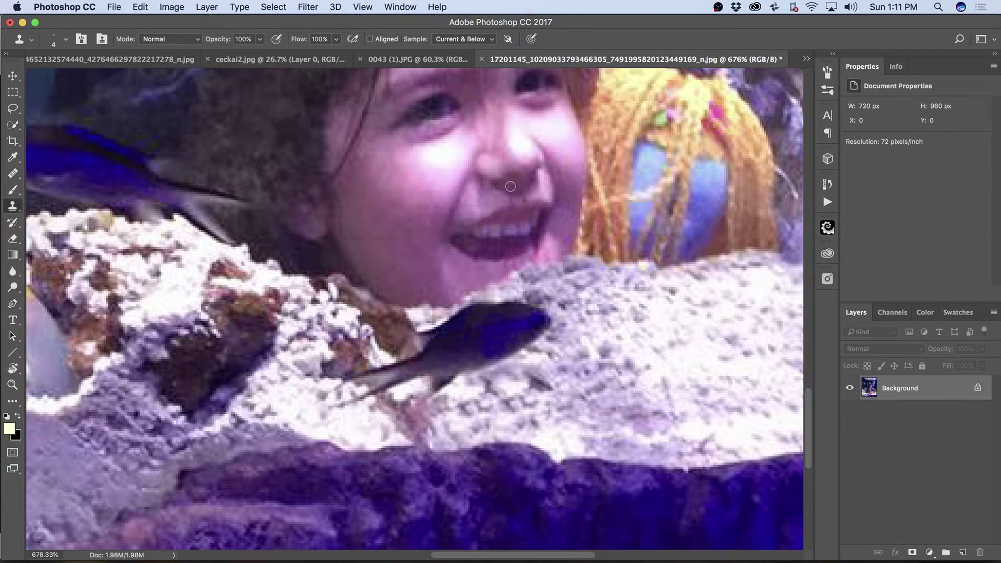
{"action": "key", "text": "j"}
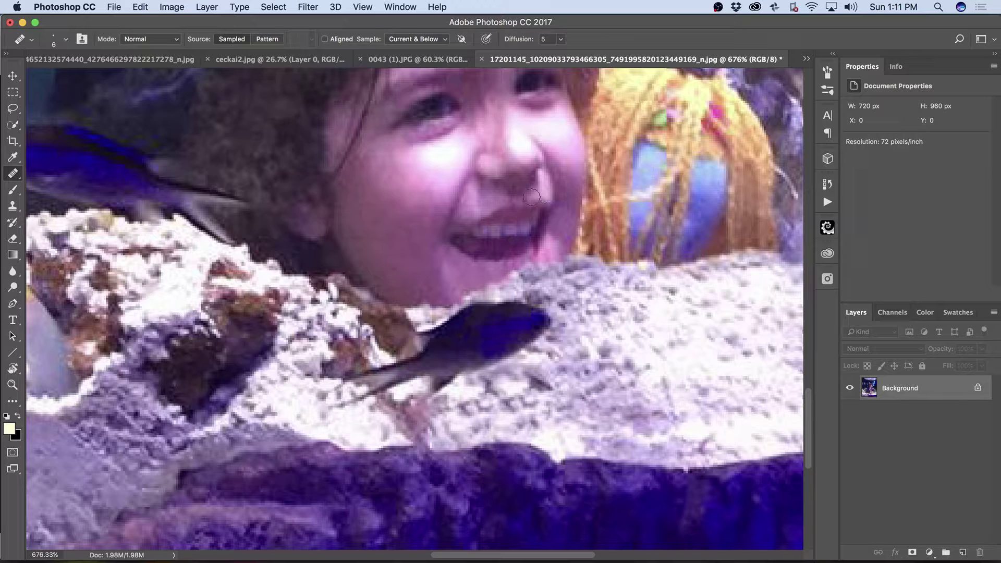
{"action": "mouse_move", "coordinate": [525, 197]}
{"action": "left_mouse_down"}
{"action": "mouse_move", "coordinate": [549, 193]}
{"action": "mouse_move", "coordinate": [514, 224]}
{"action": "left_mouse_up"}
- Heal the glare streak along the older girl's nose bridge and forehead, sampling clean skin beside it
{"action": "mouse_move", "coordinate": [533, 123]}
{"action": "left_mouse_down"}
{"action": "mouse_move", "coordinate": [536, 163]}
{"action": "mouse_move", "coordinate": [507, 233]}
{"action": "mouse_move", "coordinate": [506, 329]}
{"action": "left_mouse_up"}
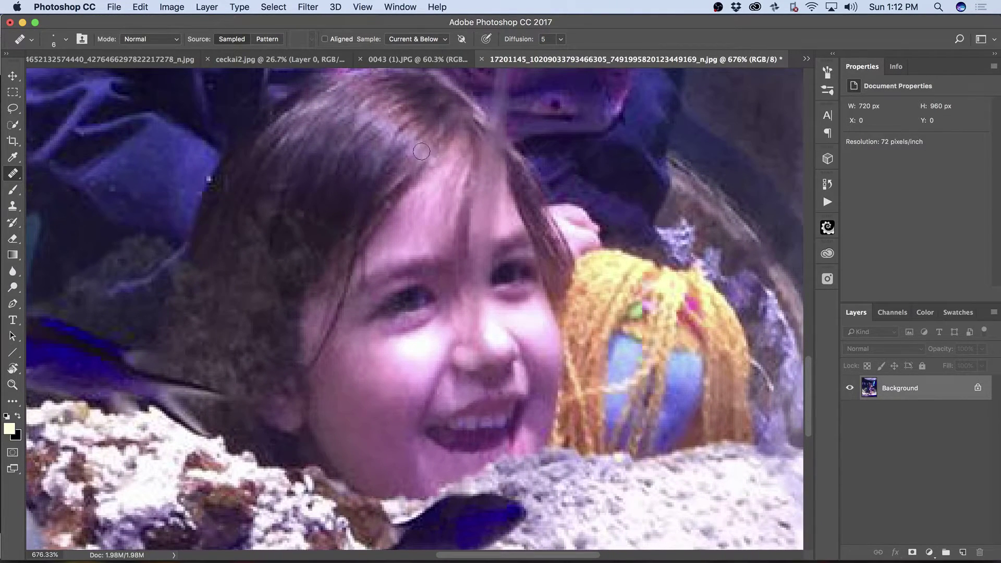
{"action": "left_click", "coordinate": [201, 192], "text": "alt"}
{"action": "key", "text": "z"}
{"action": "left_click_drag", "start_coordinate": [418, 241], "coordinate": [325, 255]}
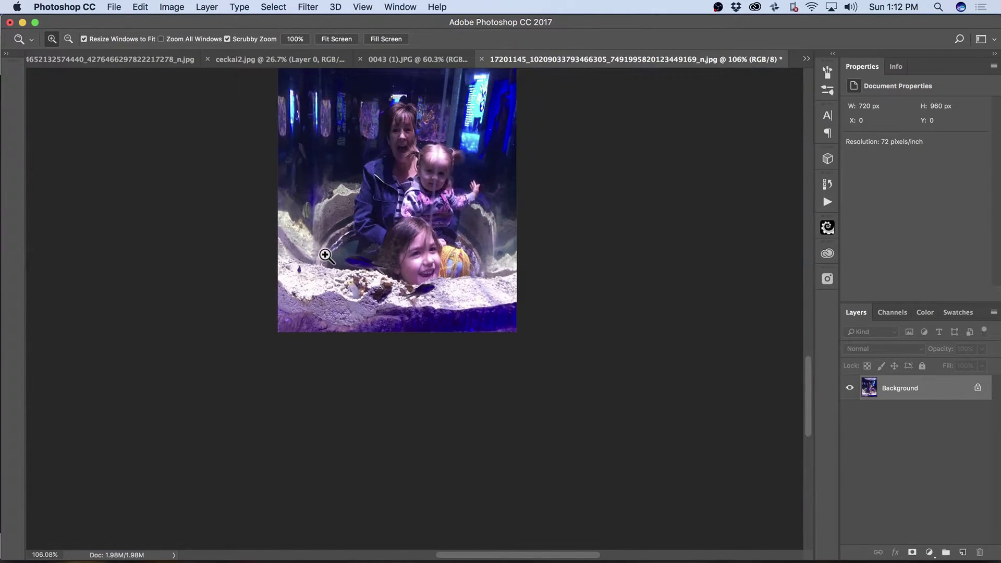
{"action": "left_click_drag", "start_coordinate": [396, 244], "coordinate": [402, 246]}
{"action": "key", "text": "j"}
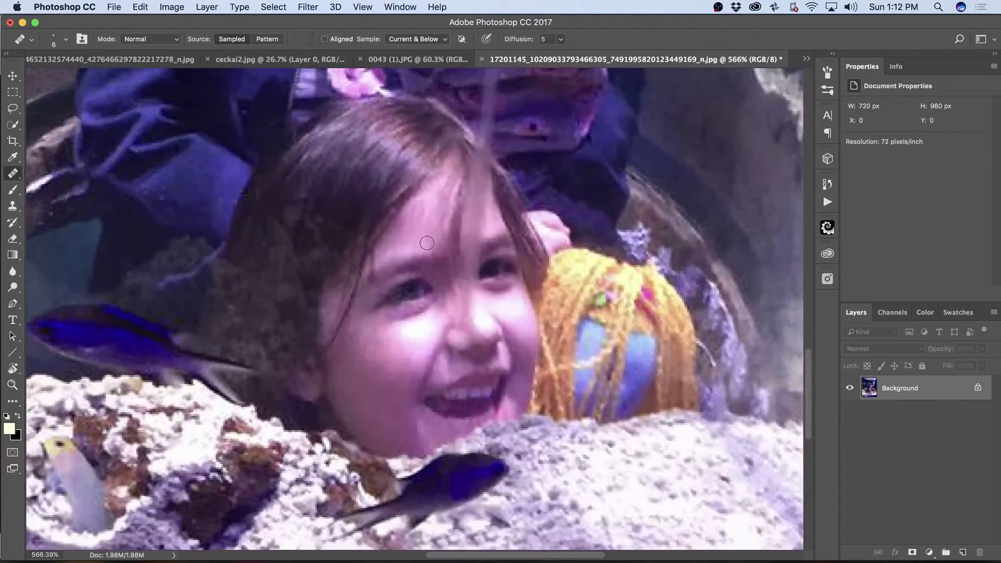
{"action": "left_click", "coordinate": [490, 243], "text": "alt"}
{"action": "left_click", "coordinate": [469, 305]}
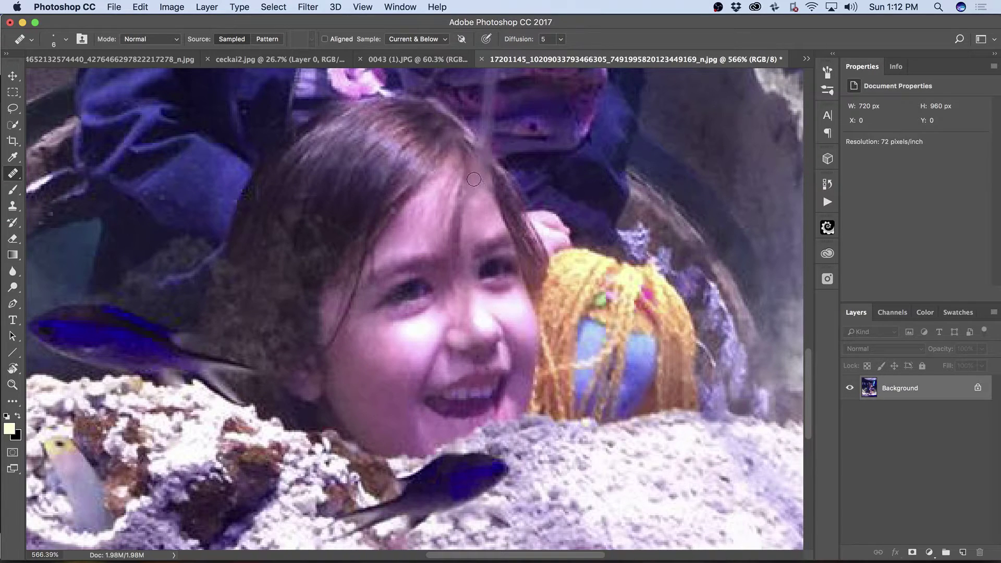
{"action": "left_click_drag", "start_coordinate": [475, 191], "coordinate": [475, 186]}
- Reset the colors to default and heal the pale streak where it crosses the older girl's hairline, sampling nearby hair and skin
{"action": "key", "text": "d"}
{"action": "key", "text": "s"}
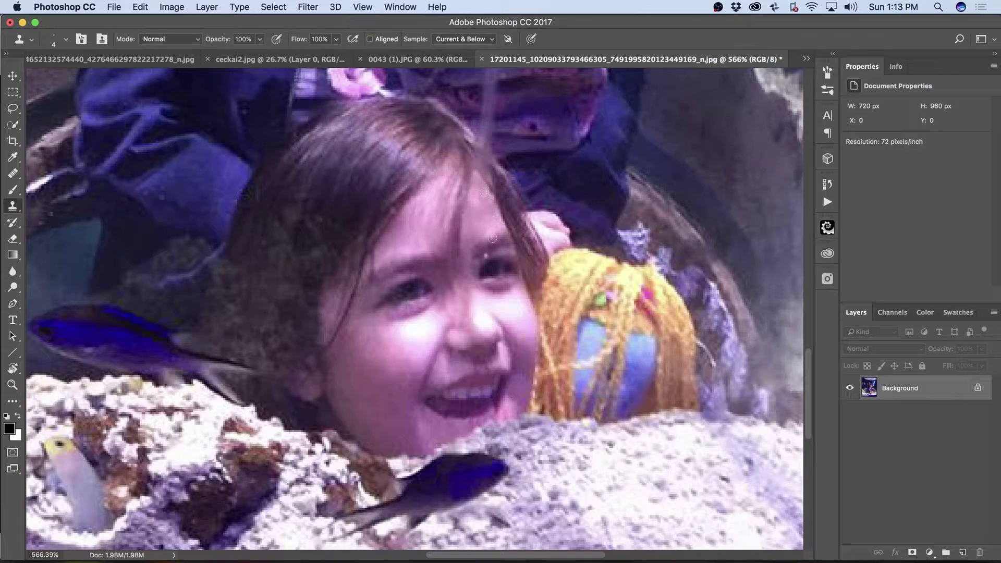
{"action": "key", "text": "j"}
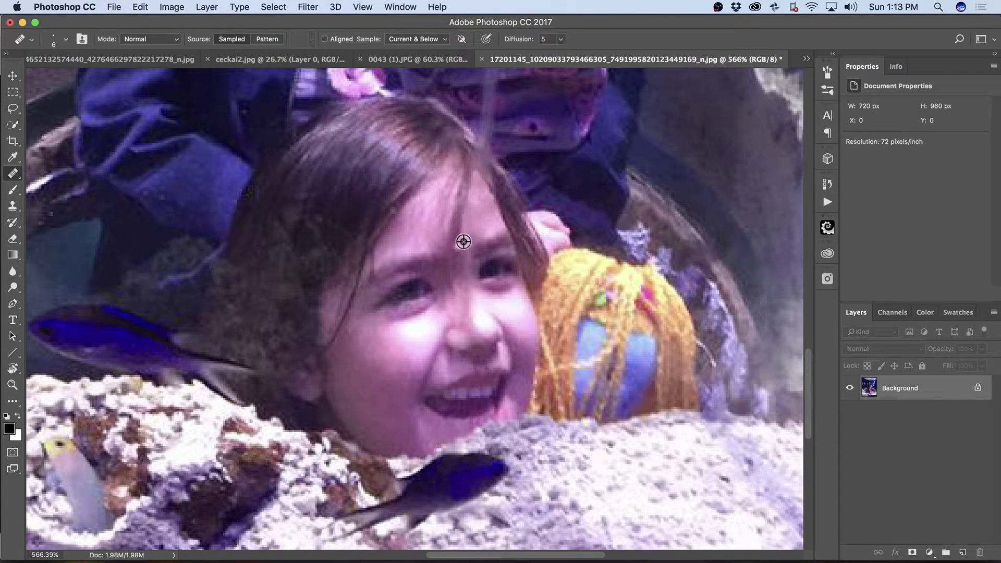
{"action": "left_click", "coordinate": [484, 215], "text": "alt"}
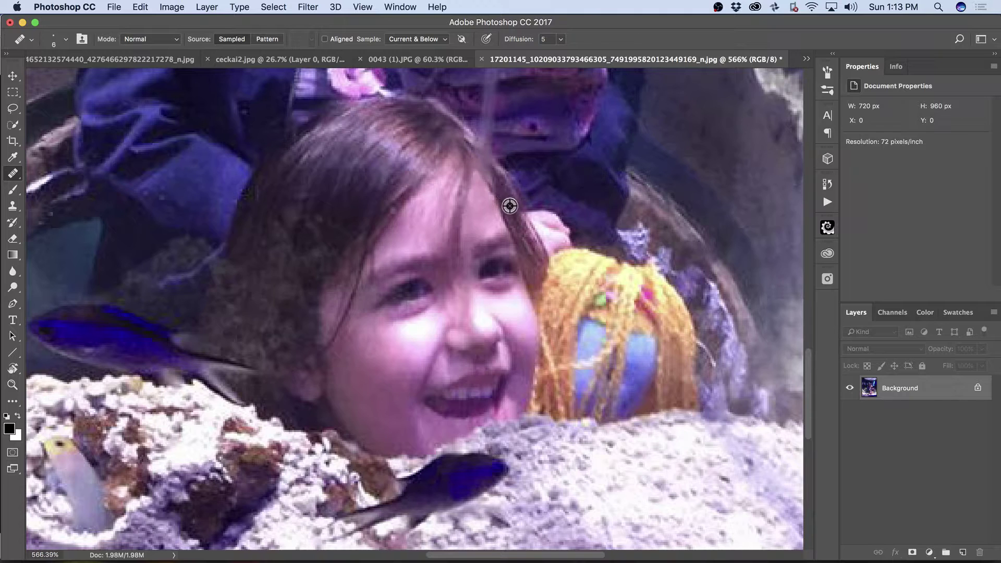
{"action": "left_click", "coordinate": [501, 192], "text": "alt"}
{"action": "left_click_drag", "start_coordinate": [492, 175], "coordinate": [484, 164]}
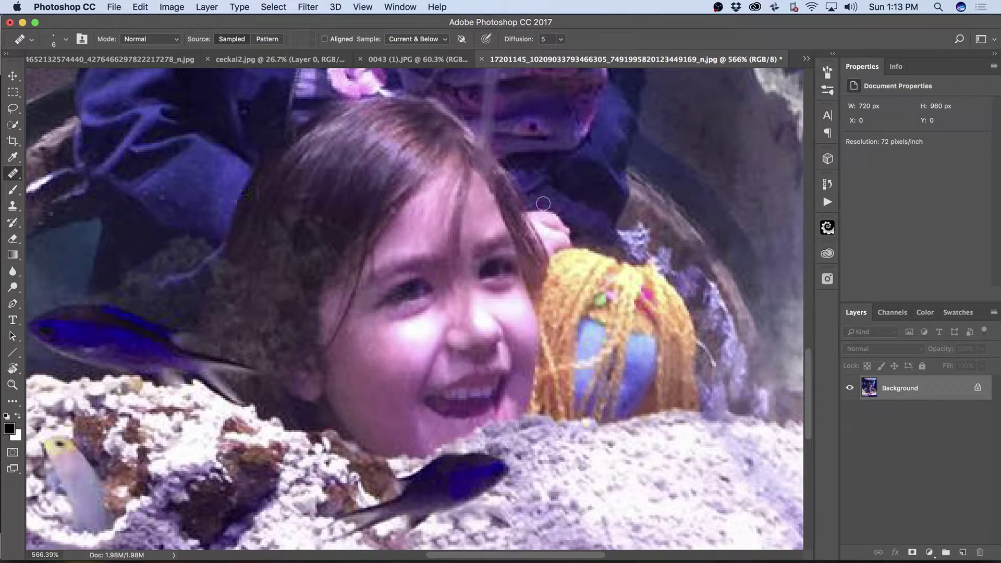
{"action": "key", "text": "s"}
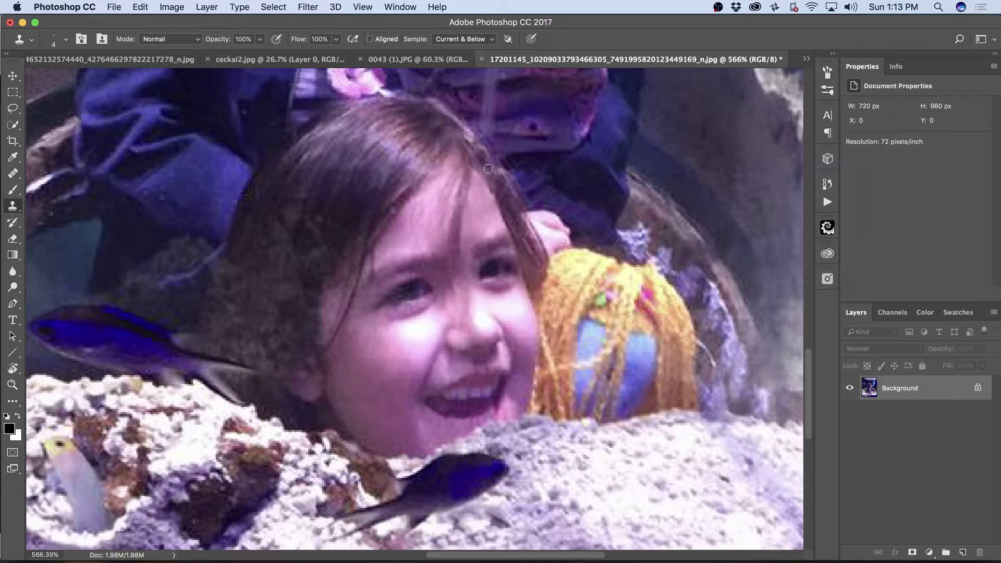
{"action": "key", "text": "j"}
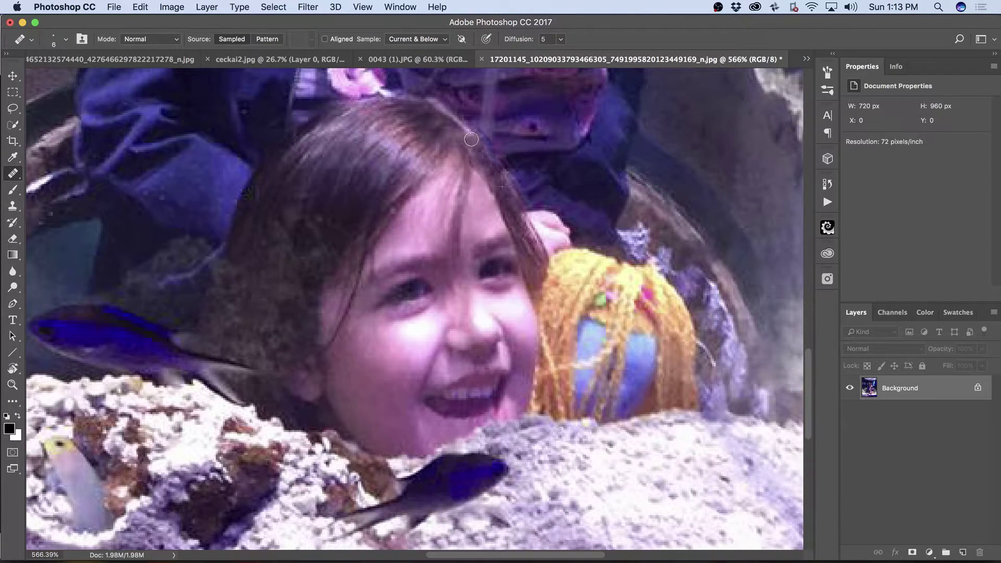
{"action": "left_click", "coordinate": [499, 210], "text": "alt"}
- Heal the glare streak down the lower part of the toddler's jacket and its hem, sampling adjacent fabric
{"action": "left_click_drag", "start_coordinate": [473, 162], "coordinate": [430, 344]}
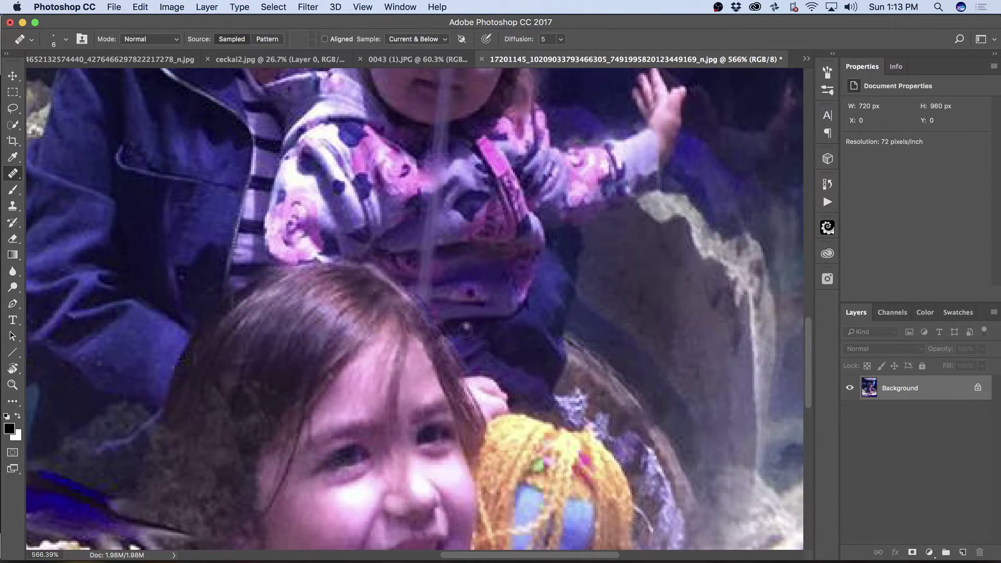
{"action": "left_click", "coordinate": [457, 314], "text": "alt"}
{"action": "mouse_move", "coordinate": [438, 308]}
{"action": "left_mouse_down"}
{"action": "mouse_move", "coordinate": [424, 311]}
{"action": "mouse_move", "coordinate": [427, 301]}
{"action": "mouse_move", "coordinate": [460, 302]}
{"action": "mouse_move", "coordinate": [421, 293]}
{"action": "mouse_move", "coordinate": [431, 288]}
{"action": "mouse_move", "coordinate": [423, 284]}
{"action": "mouse_move", "coordinate": [432, 271]}
{"action": "mouse_move", "coordinate": [420, 268]}
{"action": "mouse_move", "coordinate": [435, 258]}
{"action": "mouse_move", "coordinate": [423, 258]}
{"action": "mouse_move", "coordinate": [430, 250]}
{"action": "left_mouse_up"}
{"action": "left_click", "coordinate": [455, 244], "text": "alt"}
{"action": "left_click", "coordinate": [455, 244], "text": "alt"}
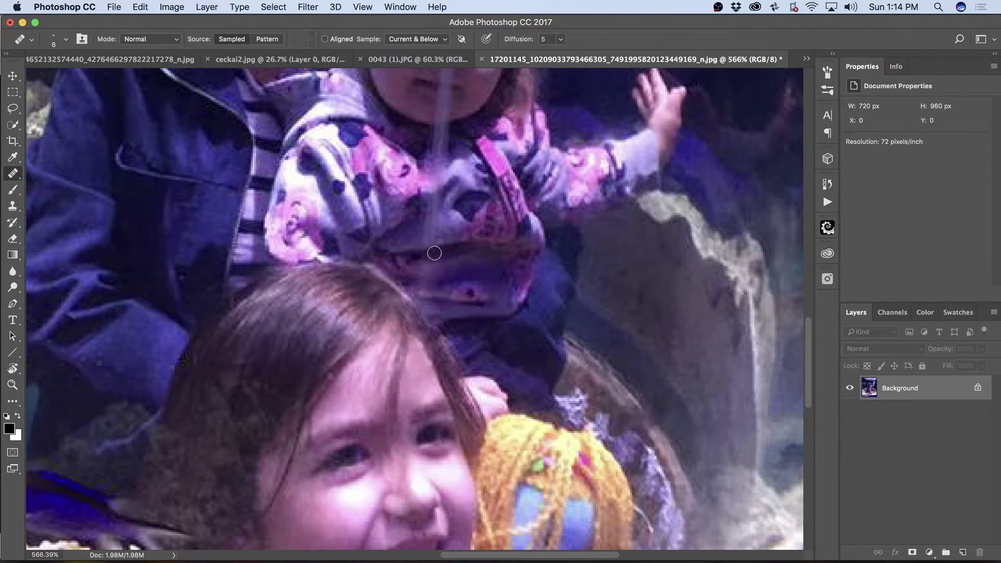
{"action": "left_click_drag", "start_coordinate": [478, 203], "coordinate": [430, 238]}
{"action": "left_click", "coordinate": [472, 249], "text": "alt"}
{"action": "mouse_move", "coordinate": [487, 235]}
{"action": "left_mouse_down"}
{"action": "mouse_move", "coordinate": [456, 310]}
{"action": "mouse_move", "coordinate": [460, 333]}
{"action": "left_mouse_up"}
{"action": "key", "text": "super+space"}
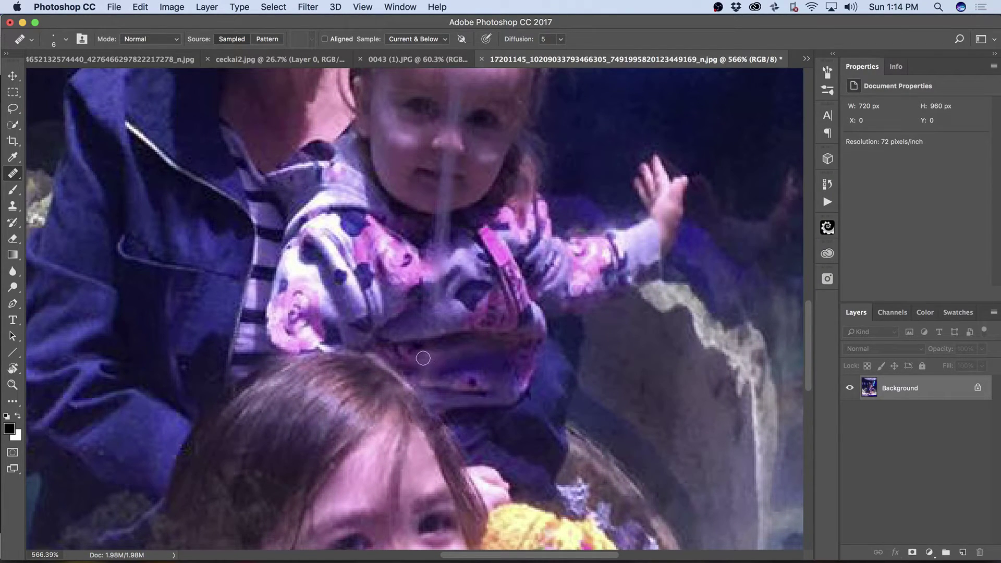
{"action": "mouse_move", "coordinate": [419, 358]}
{"action": "left_mouse_down"}
{"action": "mouse_move", "coordinate": [433, 367]}
{"action": "mouse_move", "coordinate": [432, 357]}
{"action": "left_mouse_up"}
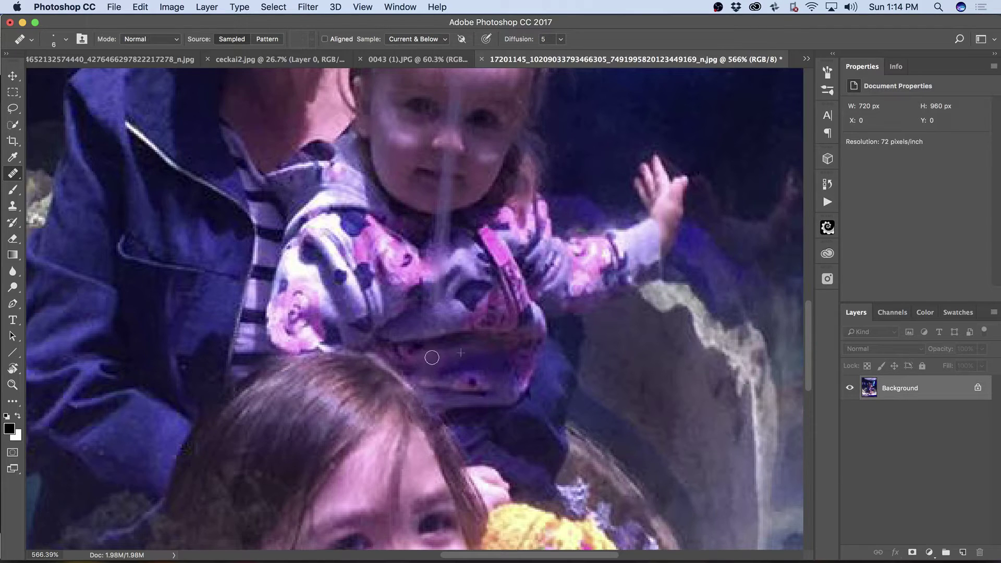
- Heal the glare streak on the chest of the toddler's jacket, sampling the fabric beside it
{"action": "left_click", "coordinate": [452, 276], "text": "alt"}
{"action": "mouse_move", "coordinate": [442, 287]}
{"action": "left_mouse_down"}
{"action": "mouse_move", "coordinate": [435, 296]}
{"action": "mouse_move", "coordinate": [445, 272]}
{"action": "left_mouse_up"}
{"action": "left_click", "coordinate": [457, 252], "text": "alt"}
{"action": "left_click", "coordinate": [454, 237], "text": "alt"}
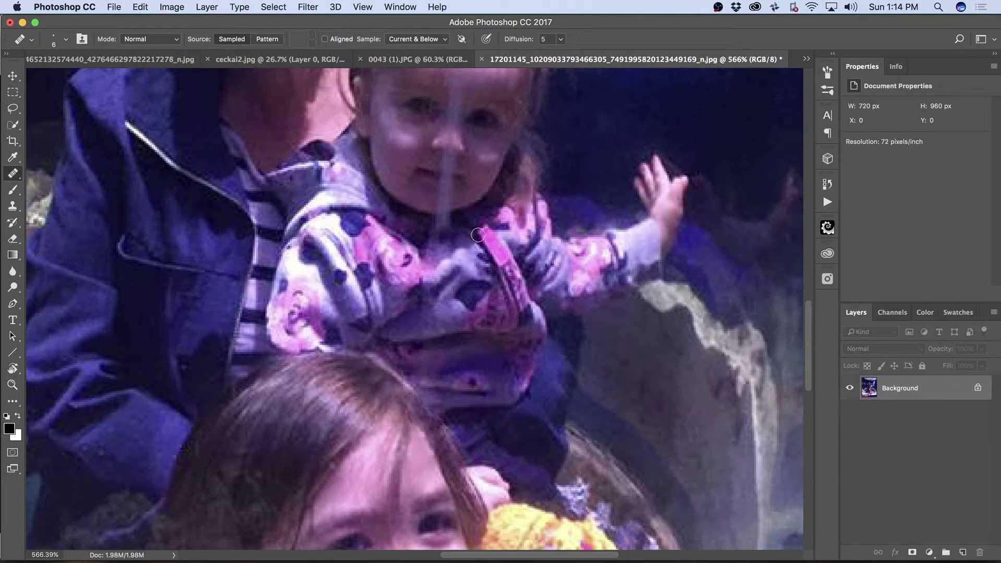
- Heal the glare across the toddler's collar just below the chin, sampling the dark area beside it
{"action": "left_click", "coordinate": [468, 217], "text": "alt"}
{"action": "left_click_drag", "start_coordinate": [447, 221], "coordinate": [437, 221]}
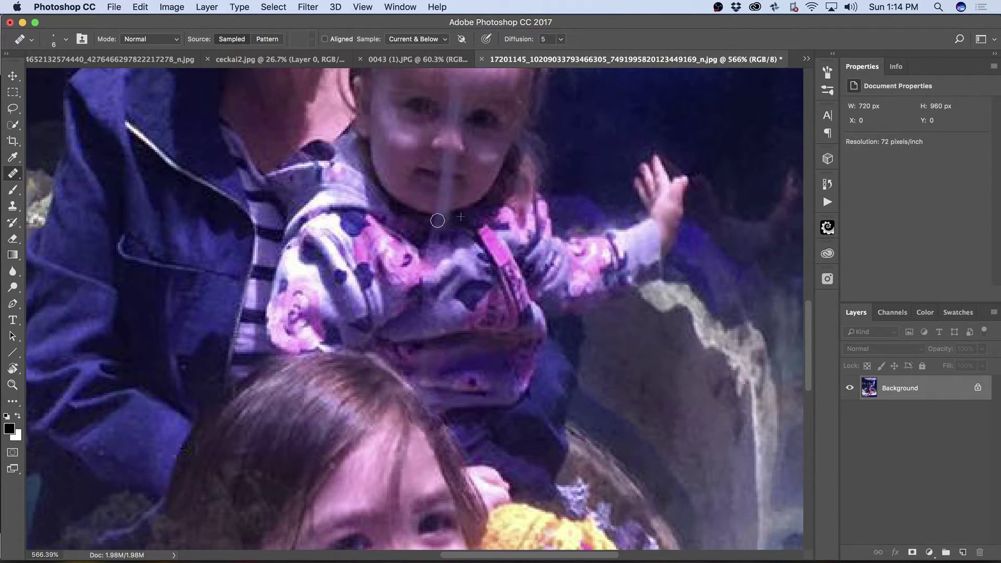
{"action": "left_click", "coordinate": [469, 215], "text": "alt"}
{"action": "left_click_drag", "start_coordinate": [450, 222], "coordinate": [436, 221]}
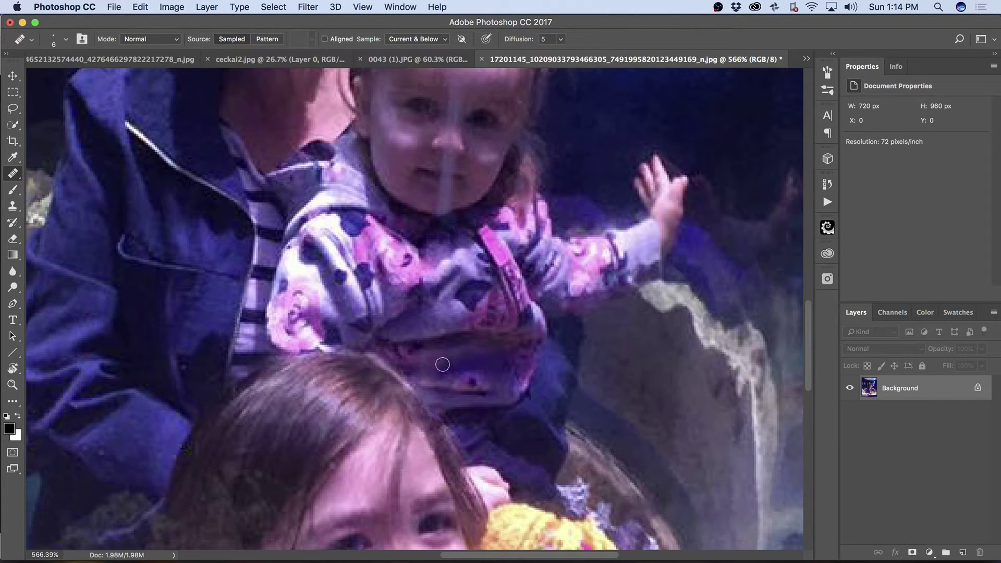
- Clone the lower front of the toddler's jacket with an 8 px Clone Stamp at 50% opacity, sampling nearby fabric
{"action": "key", "text": "s"}
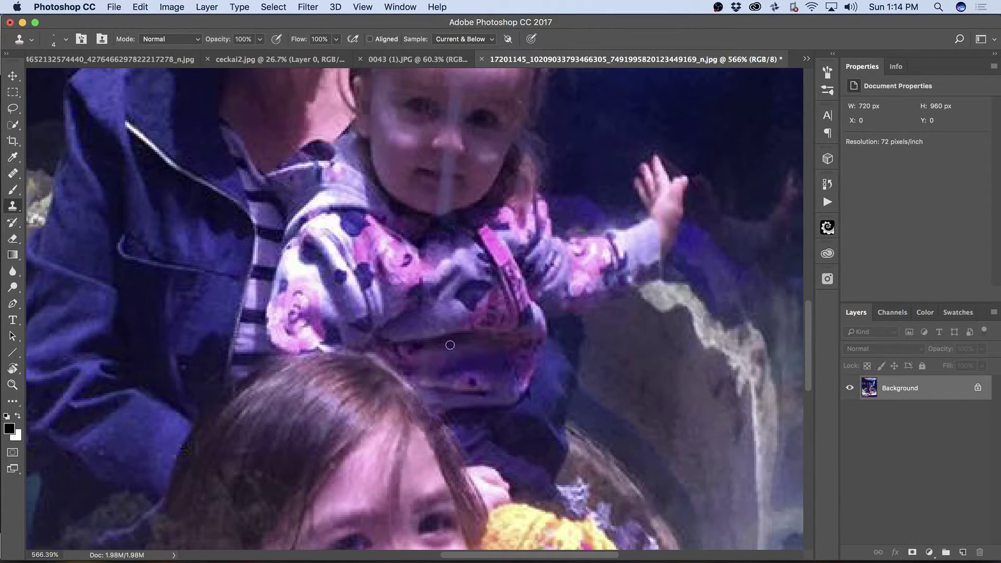
{"action": "key", "text": "bracketright"}
{"action": "key", "text": "bracketright"}
{"action": "key", "text": "5"}
{"action": "left_click", "coordinate": [473, 355], "text": "alt"}
{"action": "mouse_move", "coordinate": [428, 360]}
{"action": "left_mouse_down"}
{"action": "mouse_move", "coordinate": [431, 368]}
{"action": "mouse_move", "coordinate": [418, 368]}
{"action": "left_mouse_up"}
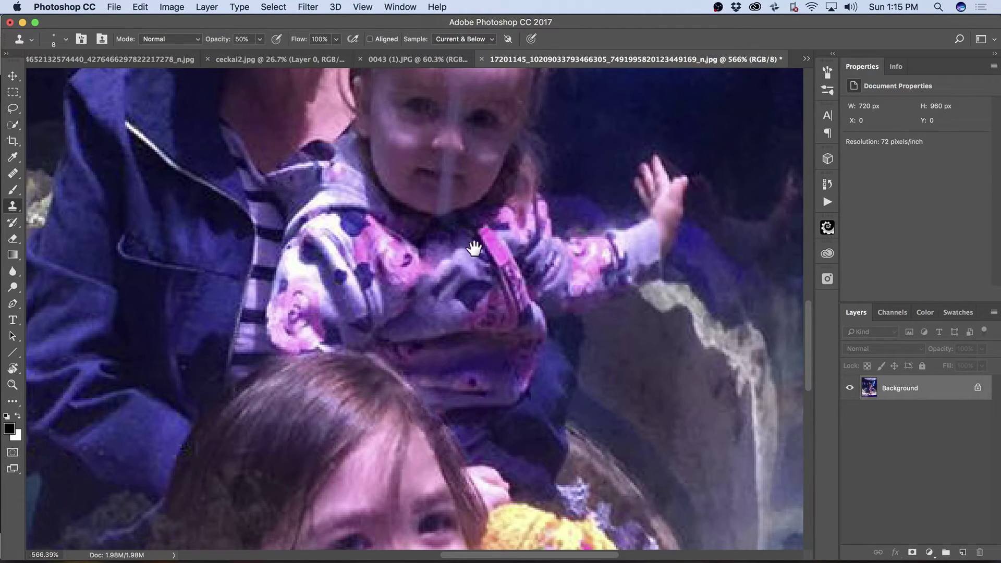
- Heal the glare streak through the toddler's hair at the crown, sampling the bright hair beside it
{"action": "left_click_drag", "start_coordinate": [471, 257], "coordinate": [456, 345]}
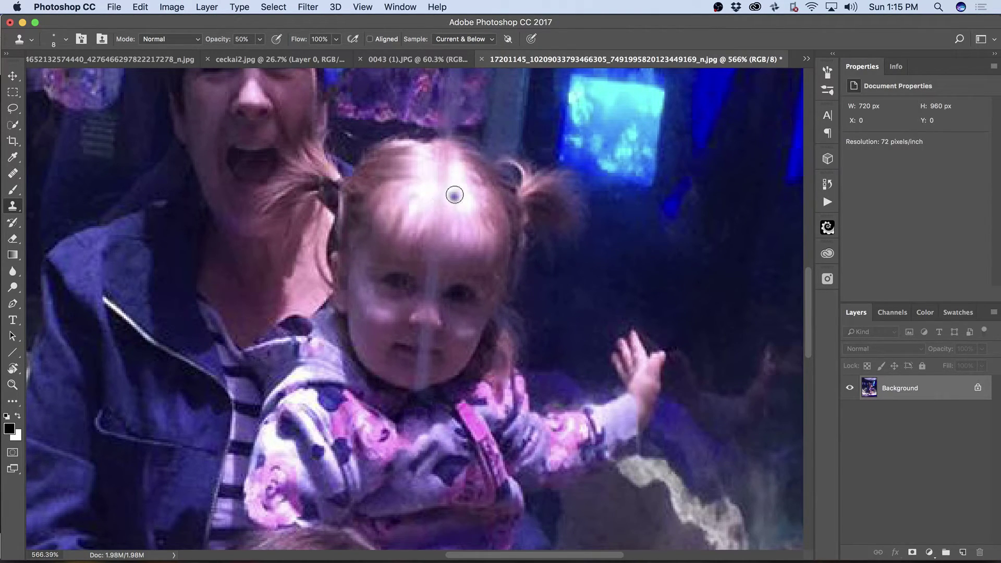
{"action": "key", "text": "j"}
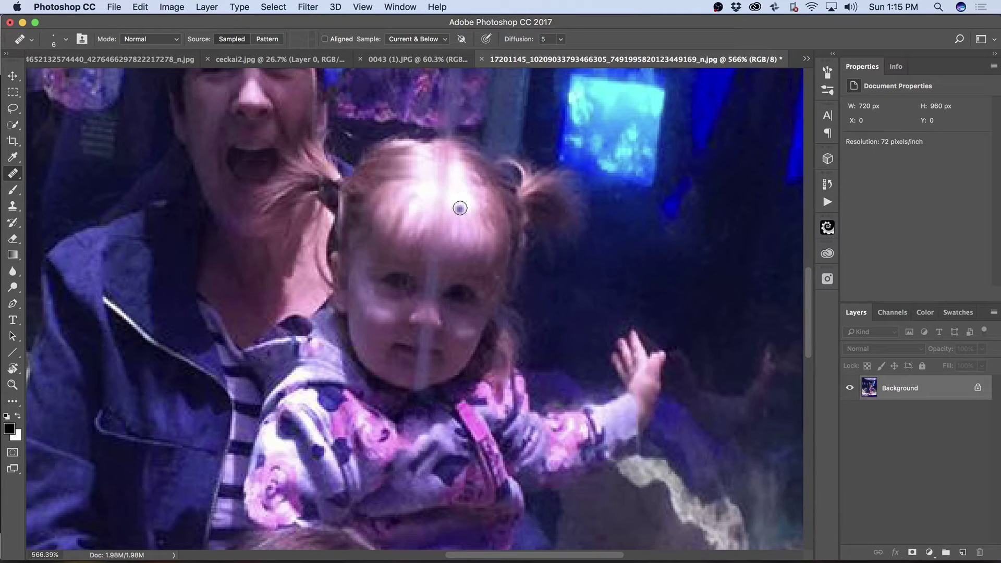
{"action": "left_click", "coordinate": [462, 199], "text": "alt"}
{"action": "mouse_move", "coordinate": [443, 193]}
{"action": "left_mouse_down"}
{"action": "mouse_move", "coordinate": [434, 182]}
{"action": "mouse_move", "coordinate": [441, 150]}
{"action": "left_mouse_up"}
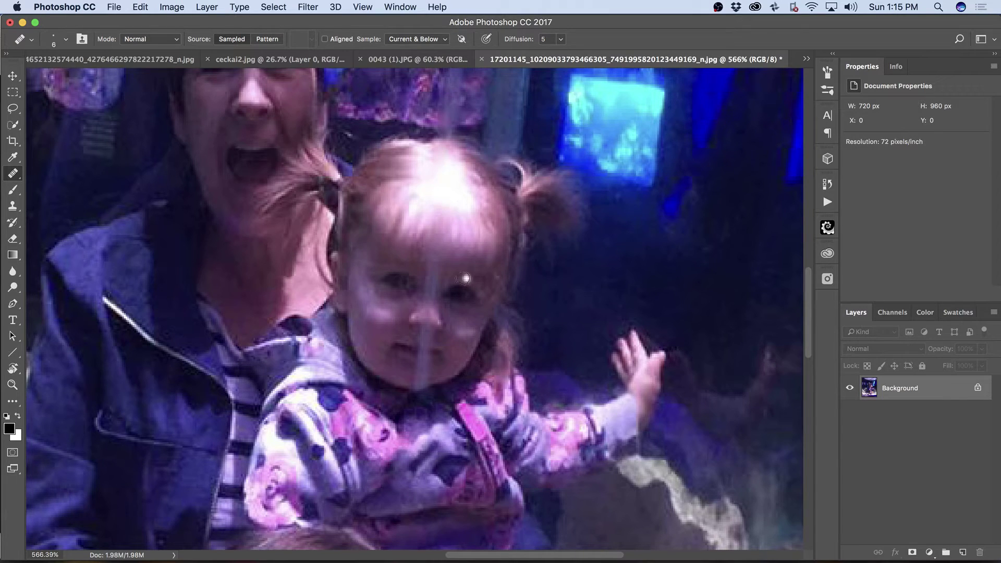
- Heal the glare streak on the toddler's forehead between the eyes, sampling the adjacent skin
{"action": "left_click", "coordinate": [456, 265], "text": "alt"}
{"action": "left_click_drag", "start_coordinate": [434, 262], "coordinate": [434, 262]}
{"action": "left_click", "coordinate": [422, 261]}
{"action": "left_click", "coordinate": [458, 267], "text": "alt"}
{"action": "mouse_move", "coordinate": [437, 270]}
{"action": "left_mouse_down"}
{"action": "mouse_move", "coordinate": [417, 264]}
{"action": "mouse_move", "coordinate": [437, 292]}
{"action": "mouse_move", "coordinate": [421, 267]}
{"action": "left_mouse_up"}
- Heal the glare streak between the toddler's nose and mouth, sampling the skin next to it
{"action": "scroll", "coordinate": [473, 270], "scroll_direction": "down", "scroll_amount": 5}
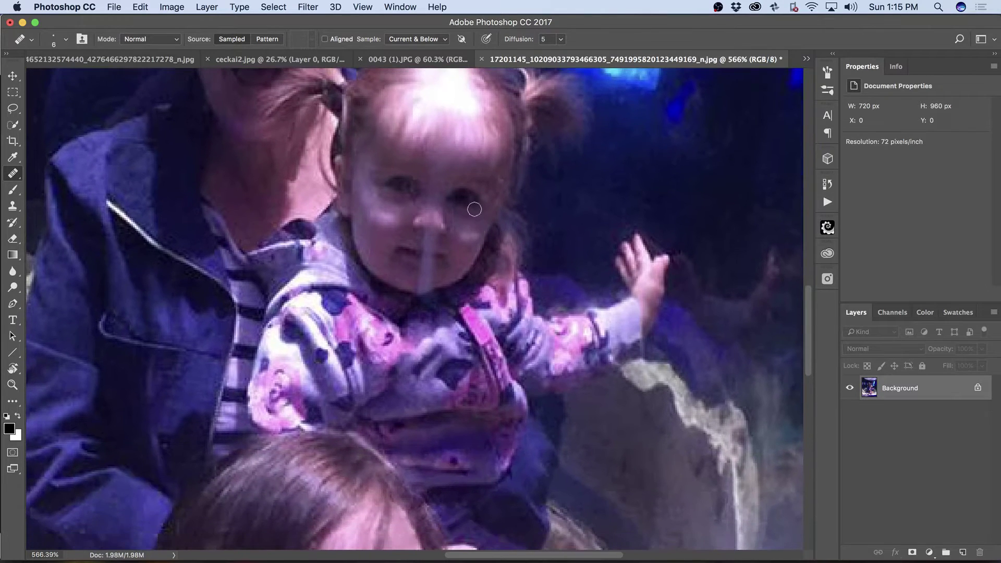
{"action": "left_click", "coordinate": [440, 243], "text": "alt"}
{"action": "left_click_drag", "start_coordinate": [429, 243], "coordinate": [429, 243]}
{"action": "left_click", "coordinate": [443, 256], "text": "alt"}
- Heal the glare streak on the toddler's chin and jawline with skin sampled from both sides, and undo the last stroke
{"action": "left_click", "coordinate": [414, 273], "text": "alt"}
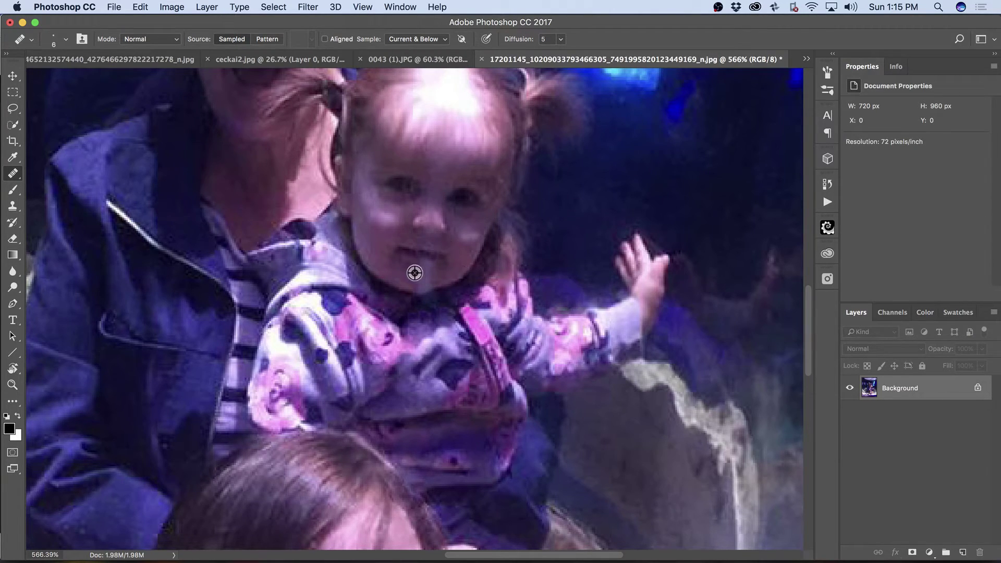
{"action": "mouse_move", "coordinate": [426, 274]}
{"action": "left_mouse_down"}
{"action": "mouse_move", "coordinate": [354, 310]}
{"action": "mouse_move", "coordinate": [434, 270]}
{"action": "left_mouse_up"}
{"action": "left_click", "coordinate": [442, 273], "text": "alt"}
{"action": "left_click", "coordinate": [396, 275], "text": "alt"}
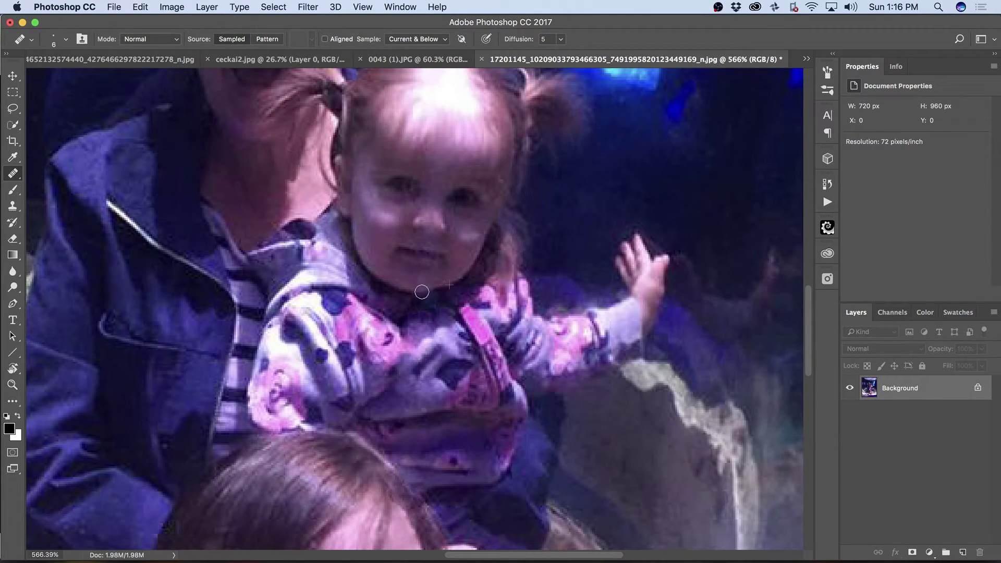
{"action": "key", "text": "super+z"}
- Heal the streak above the toddler's head, from the coral display's lower edge up through the display, sampling matching areas
{"action": "left_click_drag", "start_coordinate": [497, 247], "coordinate": [420, 292]}
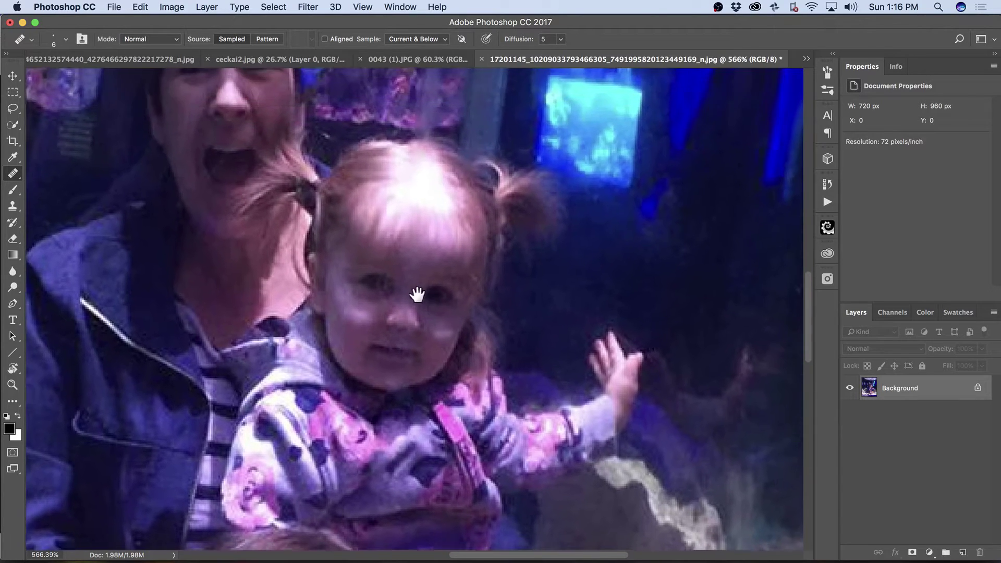
{"action": "left_click_drag", "start_coordinate": [418, 205], "coordinate": [411, 297]}
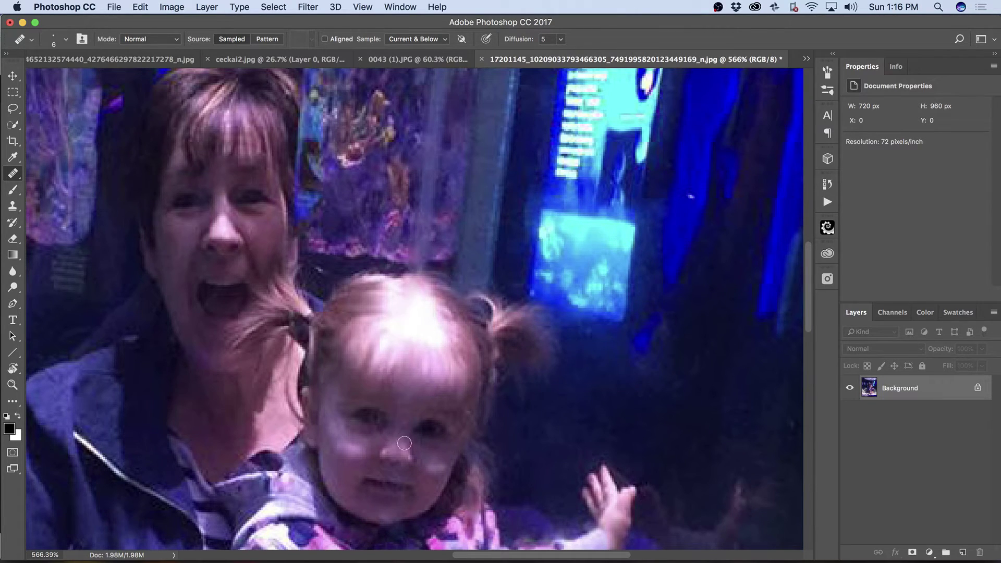
{"action": "left_click", "coordinate": [445, 263], "text": "alt"}
{"action": "mouse_move", "coordinate": [423, 261]}
{"action": "left_mouse_down"}
{"action": "mouse_move", "coordinate": [412, 267]}
{"action": "mouse_move", "coordinate": [424, 261]}
{"action": "left_mouse_up"}
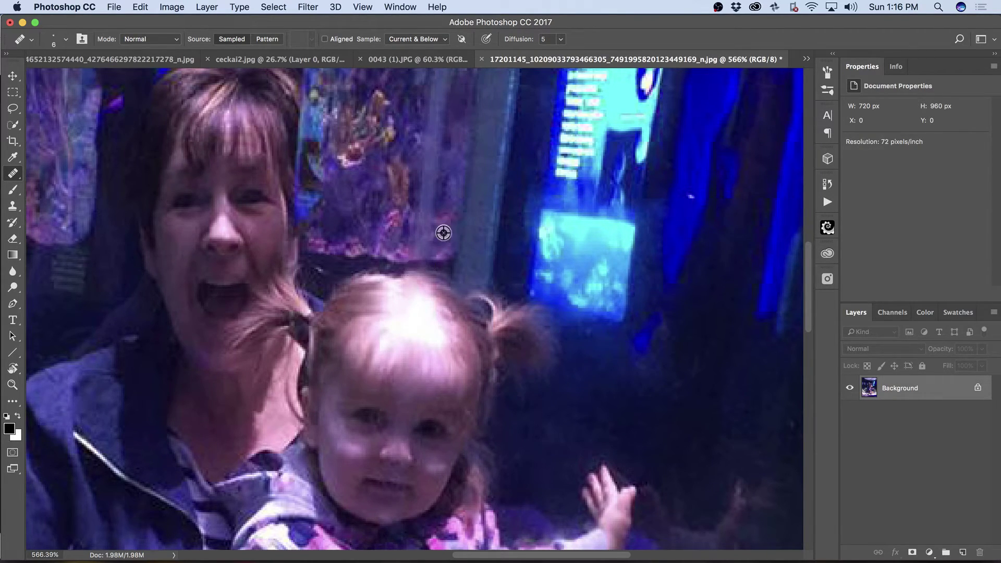
{"action": "left_click", "coordinate": [360, 230], "text": "alt"}
{"action": "mouse_move", "coordinate": [427, 241]}
{"action": "left_mouse_down"}
{"action": "mouse_move", "coordinate": [439, 204]}
{"action": "mouse_move", "coordinate": [413, 175]}
{"action": "mouse_move", "coordinate": [425, 179]}
{"action": "mouse_move", "coordinate": [440, 161]}
{"action": "mouse_move", "coordinate": [431, 141]}
{"action": "mouse_move", "coordinate": [417, 143]}
{"action": "mouse_move", "coordinate": [423, 131]}
{"action": "mouse_move", "coordinate": [437, 116]}
{"action": "left_mouse_up"}
- Heal away the duplicated coral patch and the streak along the coral display's upper edge, sampling the clean edge
{"action": "mouse_move", "coordinate": [466, 83]}
{"action": "left_mouse_down"}
{"action": "mouse_move", "coordinate": [463, 189]}
{"action": "mouse_move", "coordinate": [425, 194]}
{"action": "mouse_move", "coordinate": [433, 199]}
{"action": "mouse_move", "coordinate": [412, 193]}
{"action": "left_mouse_up"}
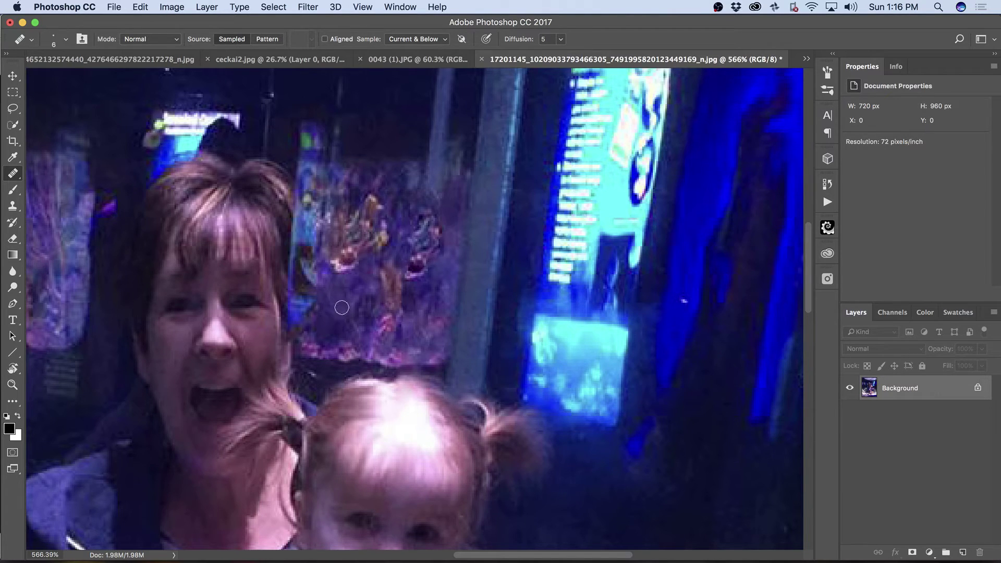
{"action": "mouse_move", "coordinate": [410, 271]}
{"action": "left_mouse_down"}
{"action": "mouse_move", "coordinate": [434, 239]}
{"action": "mouse_move", "coordinate": [414, 237]}
{"action": "mouse_move", "coordinate": [415, 249]}
{"action": "mouse_move", "coordinate": [424, 246]}
{"action": "mouse_move", "coordinate": [443, 214]}
{"action": "mouse_move", "coordinate": [430, 240]}
{"action": "mouse_move", "coordinate": [446, 237]}
{"action": "mouse_move", "coordinate": [411, 249]}
{"action": "left_mouse_up"}
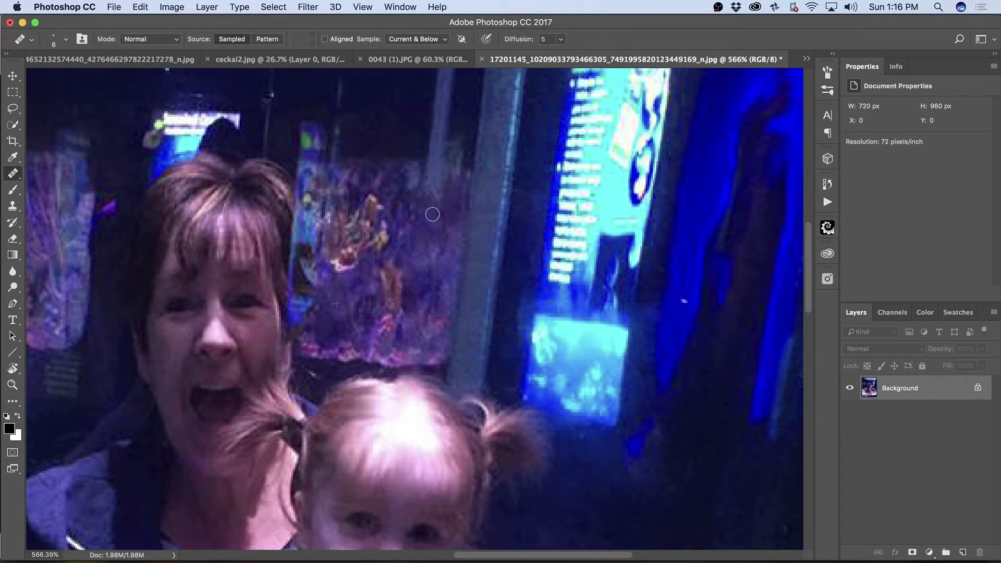
{"action": "left_click", "coordinate": [373, 162], "text": "alt"}
{"action": "mouse_move", "coordinate": [424, 163]}
{"action": "left_mouse_down"}
{"action": "mouse_move", "coordinate": [450, 164]}
{"action": "mouse_move", "coordinate": [437, 171]}
{"action": "mouse_move", "coordinate": [452, 184]}
{"action": "mouse_move", "coordinate": [425, 192]}
{"action": "mouse_move", "coordinate": [426, 173]}
{"action": "mouse_move", "coordinate": [403, 182]}
{"action": "mouse_move", "coordinate": [409, 170]}
{"action": "mouse_move", "coordinate": [457, 176]}
{"action": "left_mouse_up"}
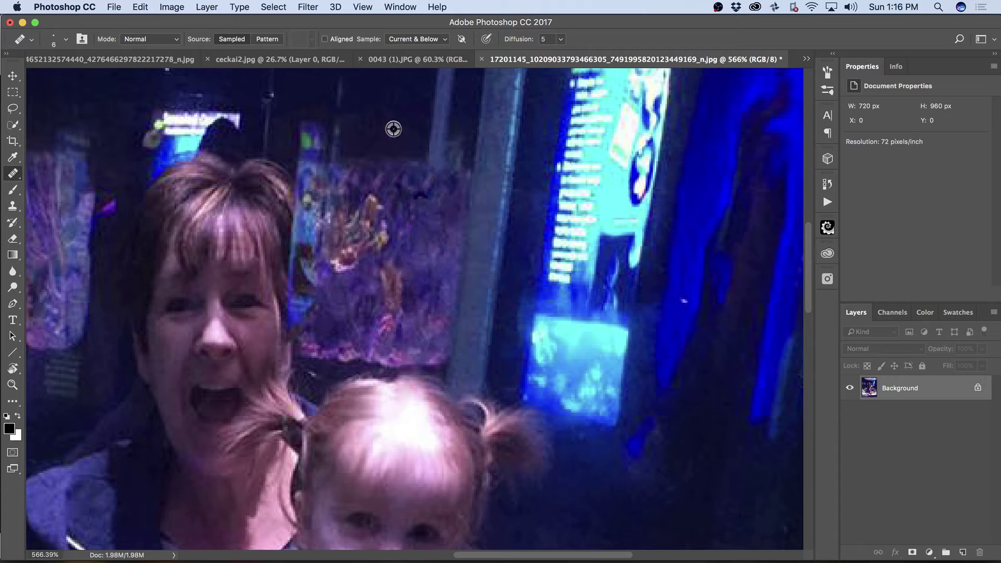
- Clone the dark background over the smudged upper edge of the coral display at 50% opacity
{"action": "key", "text": "s"}
{"action": "left_click", "coordinate": [386, 144], "text": "alt"}
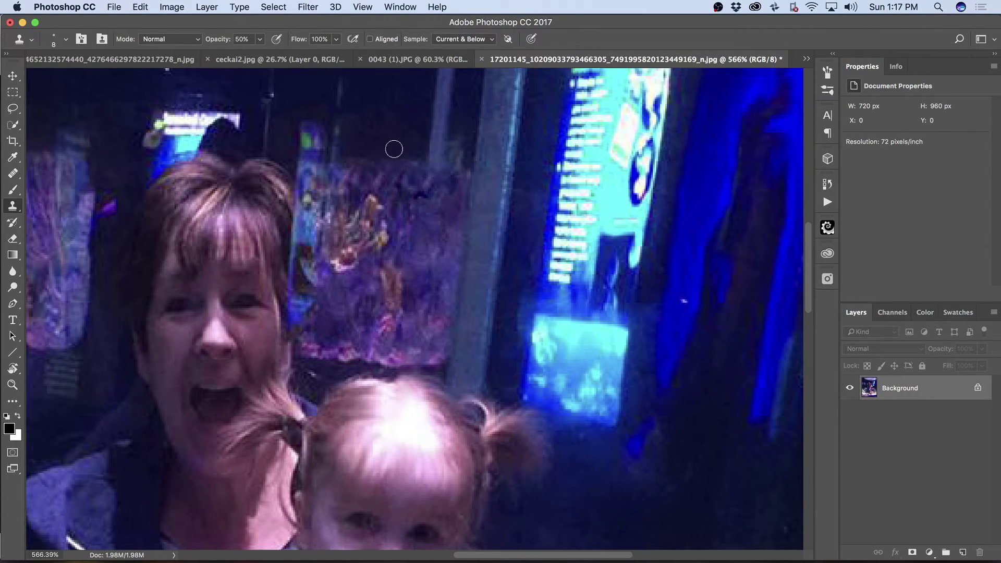
{"action": "mouse_move", "coordinate": [433, 159]}
{"action": "left_mouse_down"}
{"action": "mouse_move", "coordinate": [456, 160]}
{"action": "mouse_move", "coordinate": [440, 159]}
{"action": "mouse_move", "coordinate": [454, 159]}
{"action": "mouse_move", "coordinate": [457, 139]}
{"action": "mouse_move", "coordinate": [436, 148]}
{"action": "mouse_move", "coordinate": [460, 144]}
{"action": "mouse_move", "coordinate": [433, 127]}
{"action": "mouse_move", "coordinate": [457, 113]}
{"action": "mouse_move", "coordinate": [430, 112]}
{"action": "mouse_move", "coordinate": [449, 98]}
{"action": "mouse_move", "coordinate": [437, 254]}
{"action": "mouse_move", "coordinate": [400, 280]}
{"action": "mouse_move", "coordinate": [423, 259]}
{"action": "mouse_move", "coordinate": [402, 256]}
{"action": "mouse_move", "coordinate": [420, 229]}
{"action": "left_mouse_up"}
- Clone out the streak over the dark background up to the tank's upper rim, using 100% opacity and aligned sampling
{"action": "key", "text": "0"}
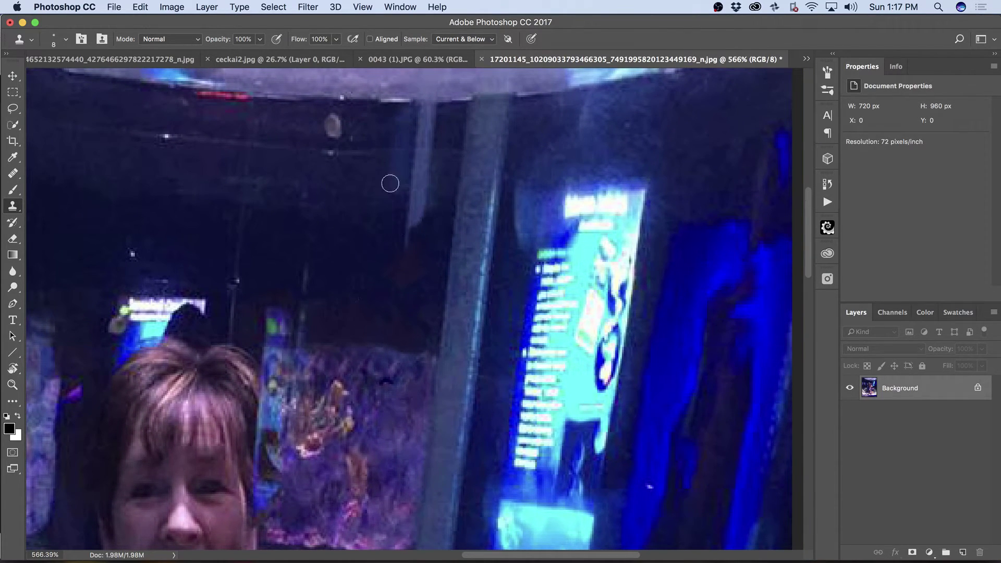
{"action": "left_click", "coordinate": [327, 98]}
{"action": "left_click", "coordinate": [370, 38]}
{"action": "mouse_move", "coordinate": [412, 290]}
{"action": "left_mouse_down"}
{"action": "mouse_move", "coordinate": [402, 284]}
{"action": "mouse_move", "coordinate": [415, 293]}
{"action": "mouse_move", "coordinate": [421, 231]}
{"action": "mouse_move", "coordinate": [407, 236]}
{"action": "mouse_move", "coordinate": [417, 183]}
{"action": "mouse_move", "coordinate": [402, 181]}
{"action": "mouse_move", "coordinate": [420, 174]}
{"action": "mouse_move", "coordinate": [426, 111]}
{"action": "mouse_move", "coordinate": [438, 107]}
{"action": "left_mouse_up"}
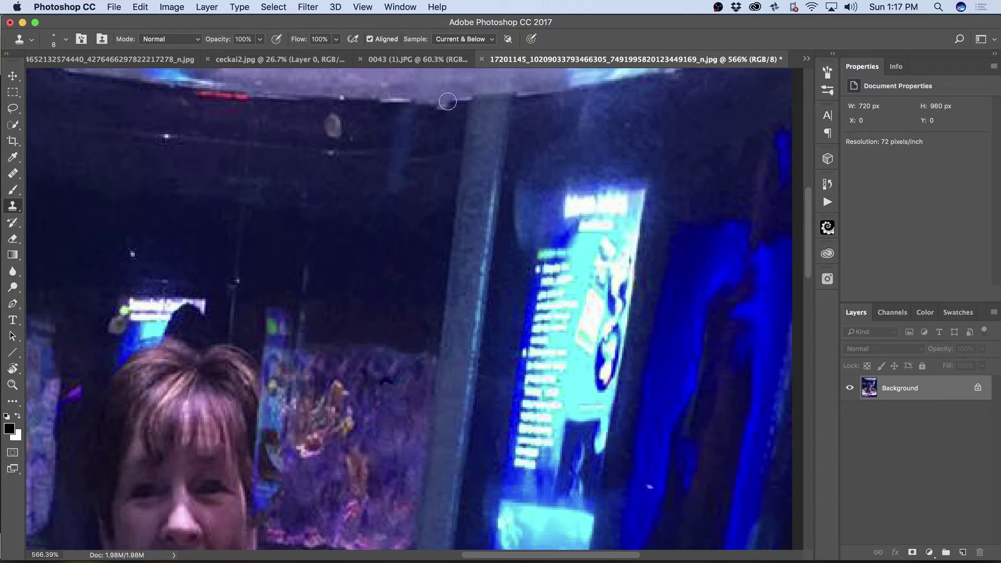
{"action": "left_click", "coordinate": [358, 98], "text": "alt"}
{"action": "left_click_drag", "start_coordinate": [425, 101], "coordinate": [450, 102]}
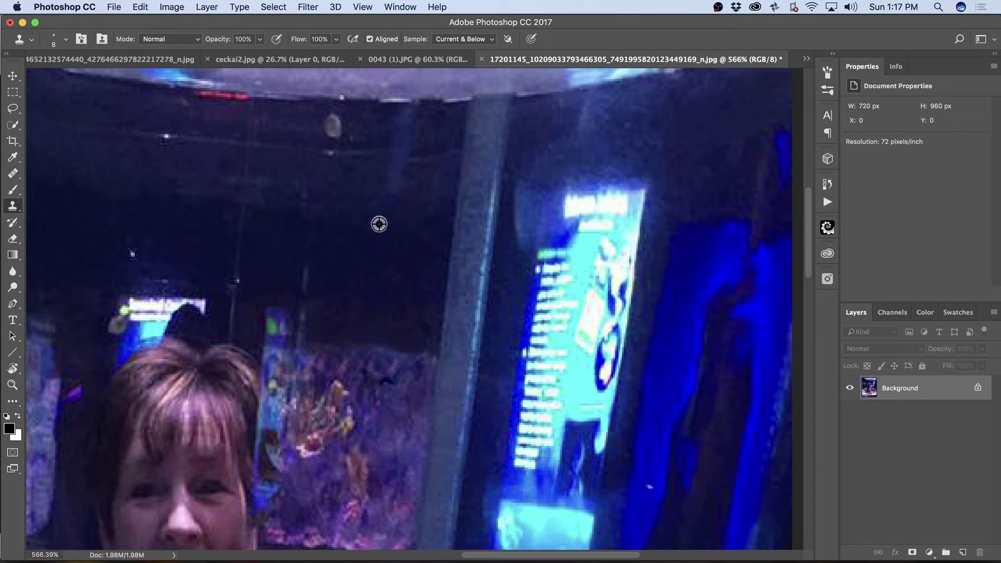
- Clone dark background over the faint blue reflection patch below the tank's upper rim
{"action": "left_click", "coordinate": [351, 236], "text": "alt"}
{"action": "mouse_move", "coordinate": [389, 193]}
{"action": "left_mouse_down"}
{"action": "mouse_move", "coordinate": [374, 162]}
{"action": "mouse_move", "coordinate": [393, 149]}
{"action": "left_mouse_up"}
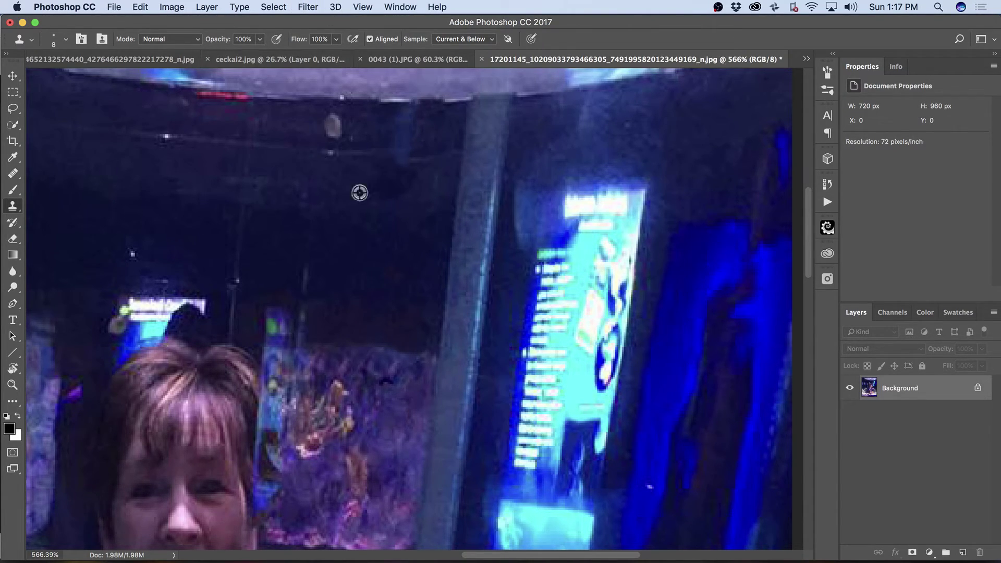
{"action": "right_click", "coordinate": [399, 194]}
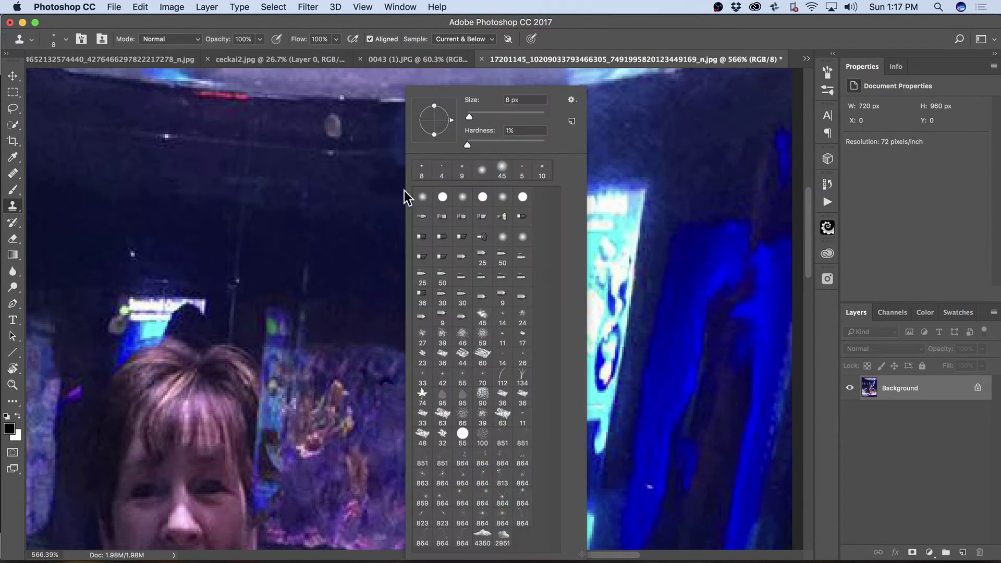
{"action": "left_click", "coordinate": [394, 196]}
{"action": "left_click_drag", "start_coordinate": [390, 198], "coordinate": [391, 175]}
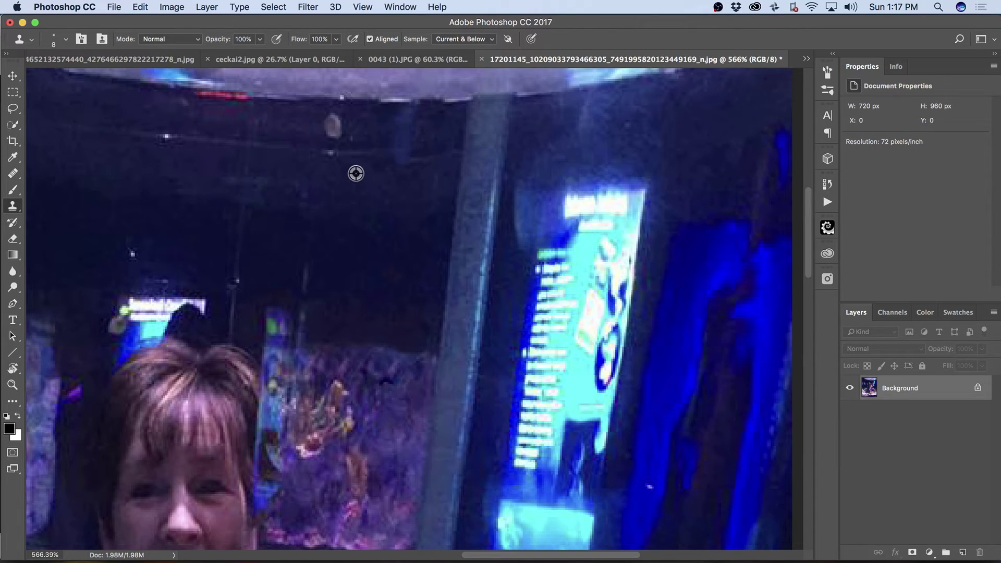
{"action": "mouse_move", "coordinate": [405, 166]}
{"action": "left_mouse_down"}
{"action": "mouse_move", "coordinate": [398, 145]}
{"action": "mouse_move", "coordinate": [407, 126]}
{"action": "left_mouse_up"}
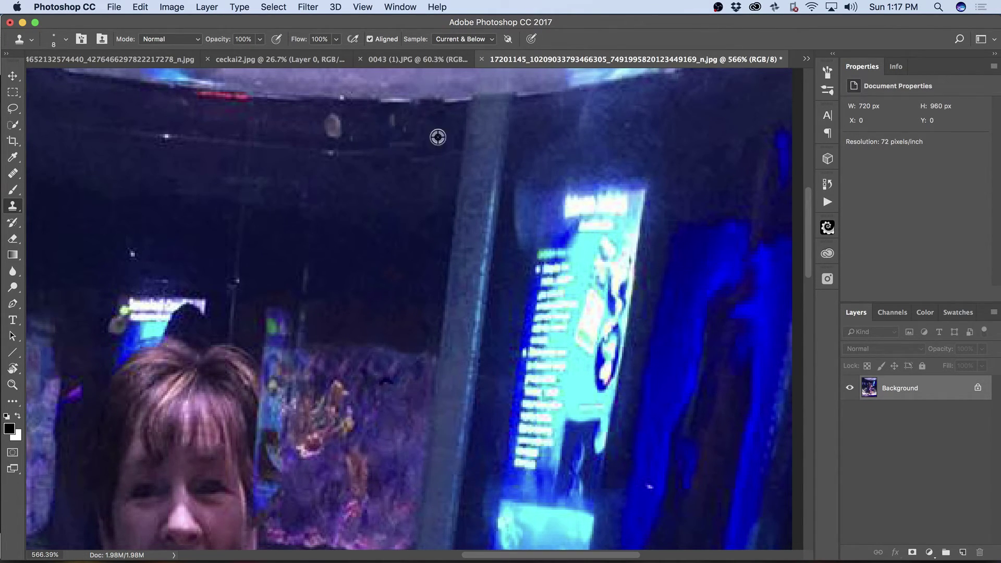
- Heal the leftover spot and uneven cloned patches below the tank's upper rim, sampling clean dark background
{"action": "key", "text": "j"}
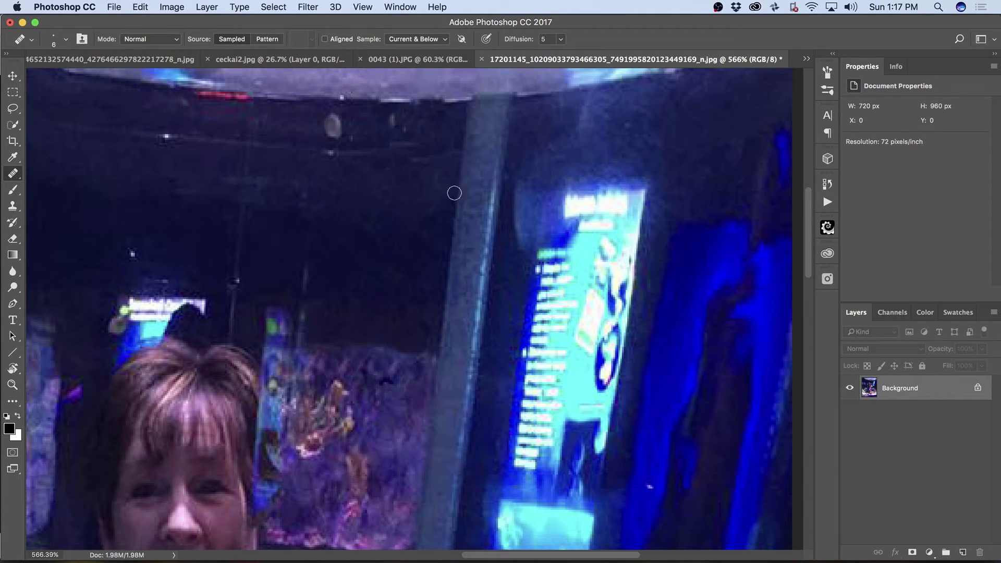
{"action": "left_click", "coordinate": [437, 125], "text": "alt"}
{"action": "left_click_drag", "start_coordinate": [397, 125], "coordinate": [410, 147]}
{"action": "left_click", "coordinate": [413, 178], "text": "alt"}
{"action": "left_click_drag", "start_coordinate": [409, 161], "coordinate": [419, 157]}
- Retouch the remaining glare on the toddler's face with the Clone Stamp and Healing Brush, sampling cheek skin
{"action": "key", "text": "super+0"}
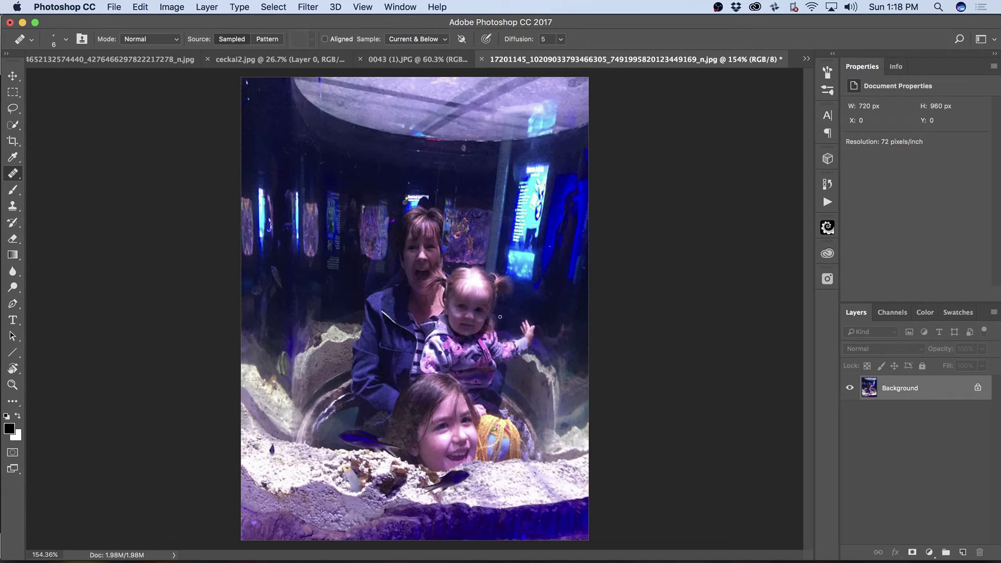
{"action": "key", "text": "z"}
{"action": "mouse_move", "coordinate": [465, 317]}
{"action": "left_mouse_down"}
{"action": "mouse_move", "coordinate": [554, 318]}
{"action": "mouse_move", "coordinate": [526, 317]}
{"action": "left_mouse_up"}
{"action": "key", "text": "j"}
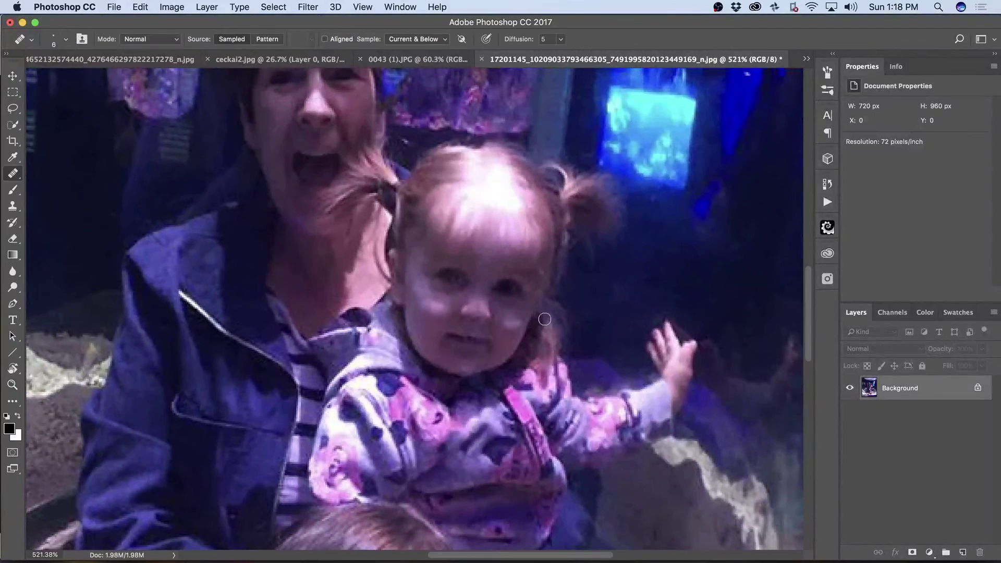
{"action": "key", "text": "s"}
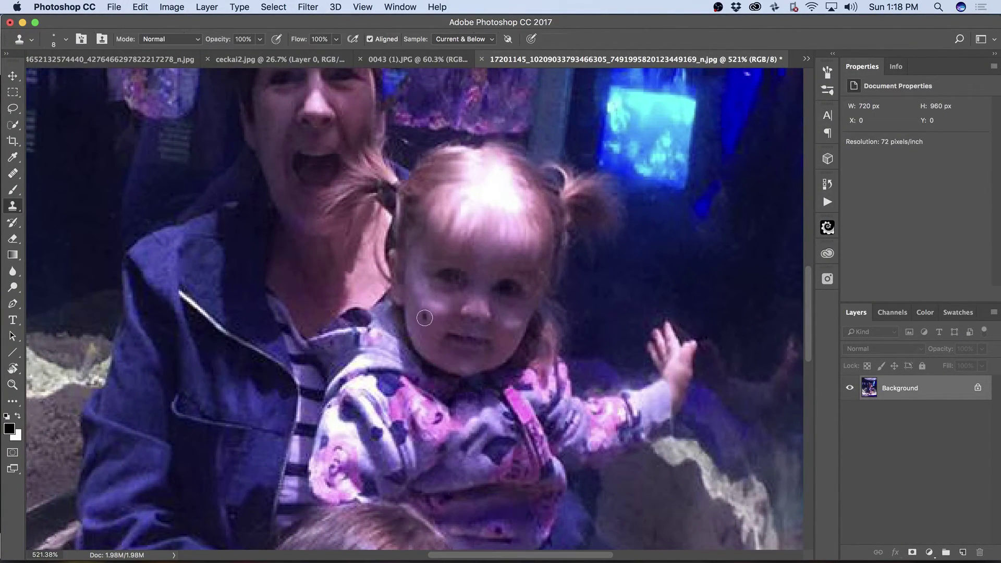
{"action": "left_click", "coordinate": [434, 308], "text": "alt"}
{"action": "key", "text": "j"}
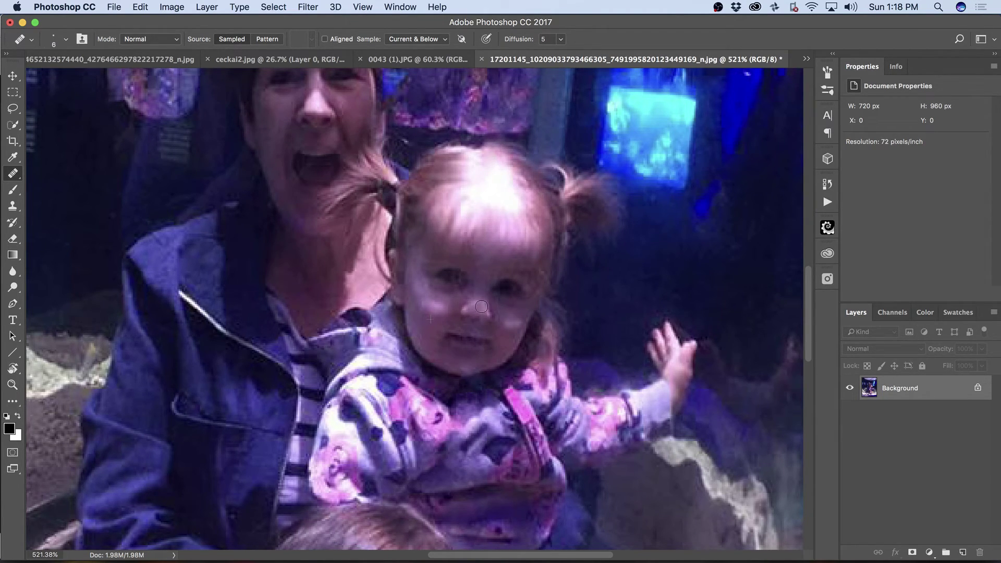
{"action": "left_click", "coordinate": [436, 313], "text": "alt"}
{"action": "key", "text": "s"}
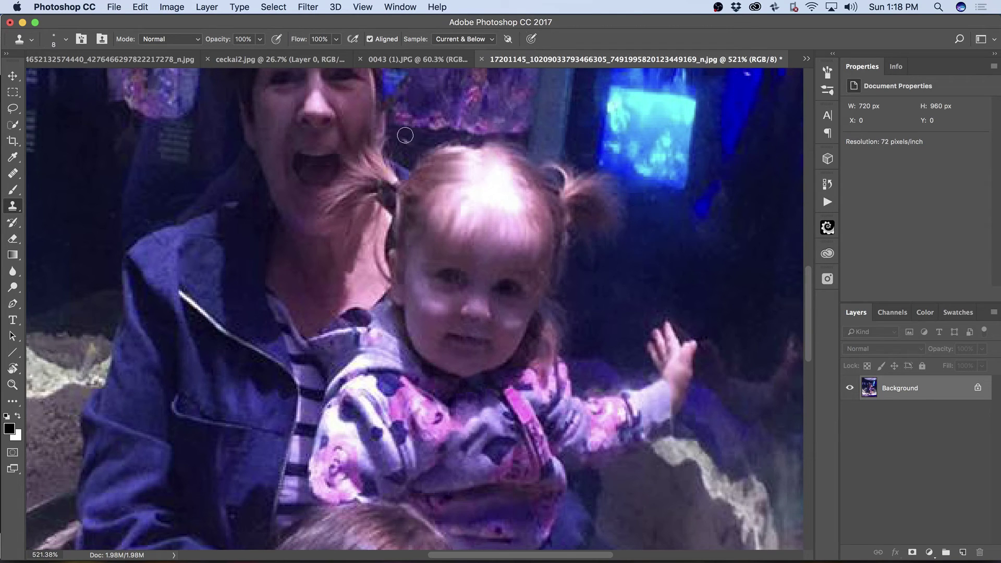
- Compare the whole retouched photo with its original opened state in the history, and return to the latest Clone Stamp state
{"action": "key", "text": "super+0"}
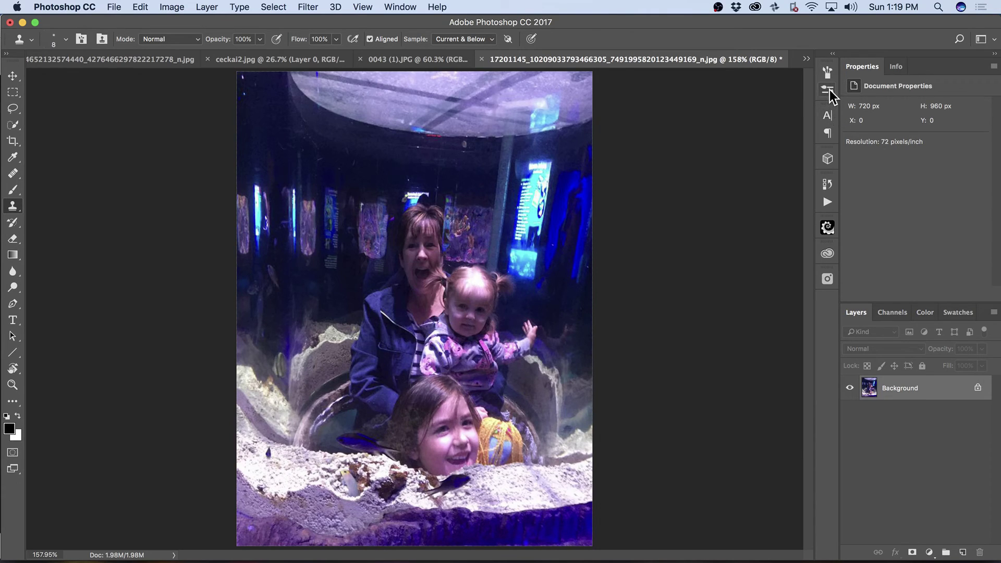
{"action": "left_click", "coordinate": [827, 183]}
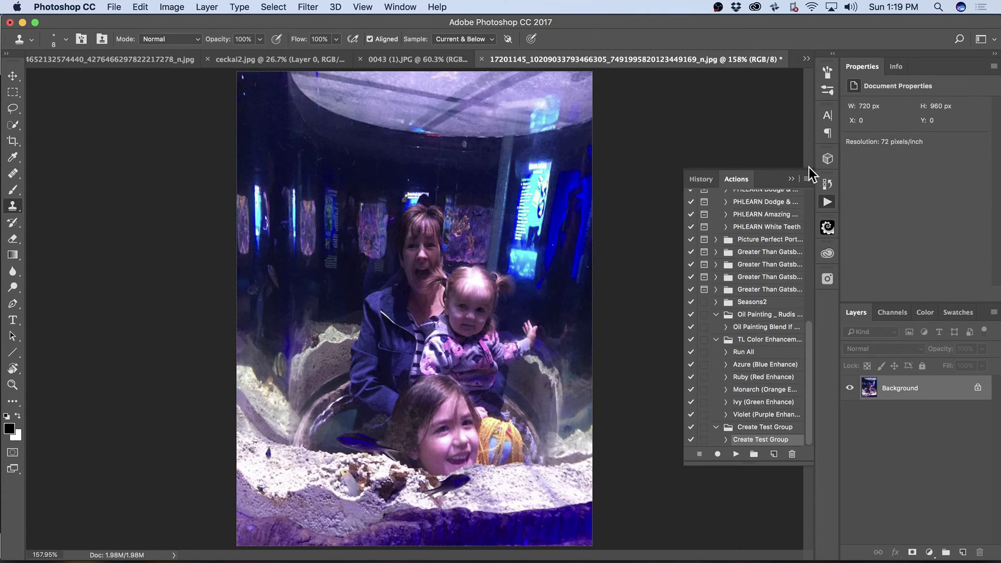
{"action": "left_click", "coordinate": [696, 180]}
{"action": "left_click_drag", "start_coordinate": [811, 424], "coordinate": [811, 190]}
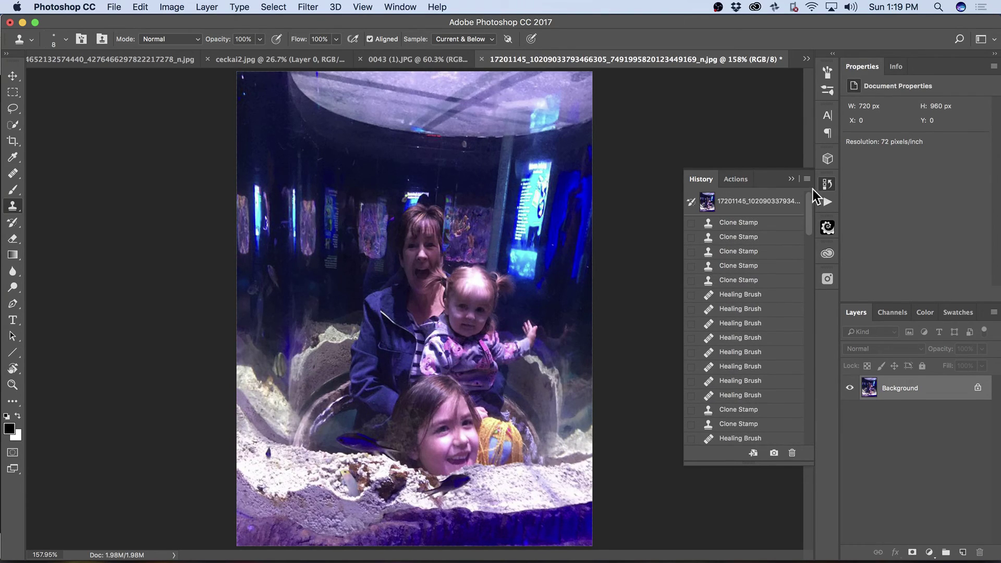
{"action": "left_click", "coordinate": [762, 203]}
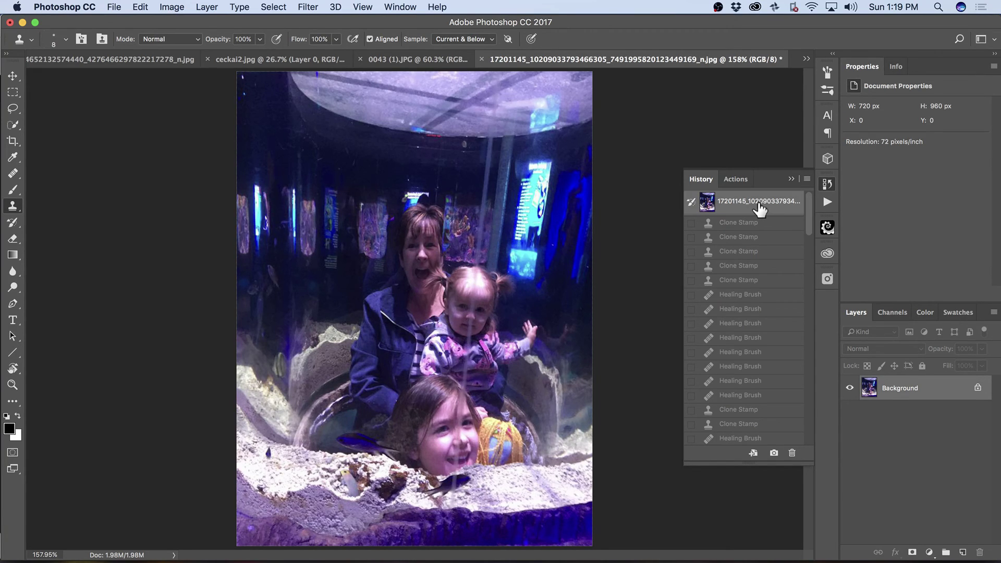
{"action": "mouse_move", "coordinate": [810, 228]}
{"action": "left_mouse_down"}
{"action": "mouse_move", "coordinate": [804, 396]}
{"action": "mouse_move", "coordinate": [817, 466]}
{"action": "left_mouse_up"}
{"action": "left_click", "coordinate": [735, 438]}
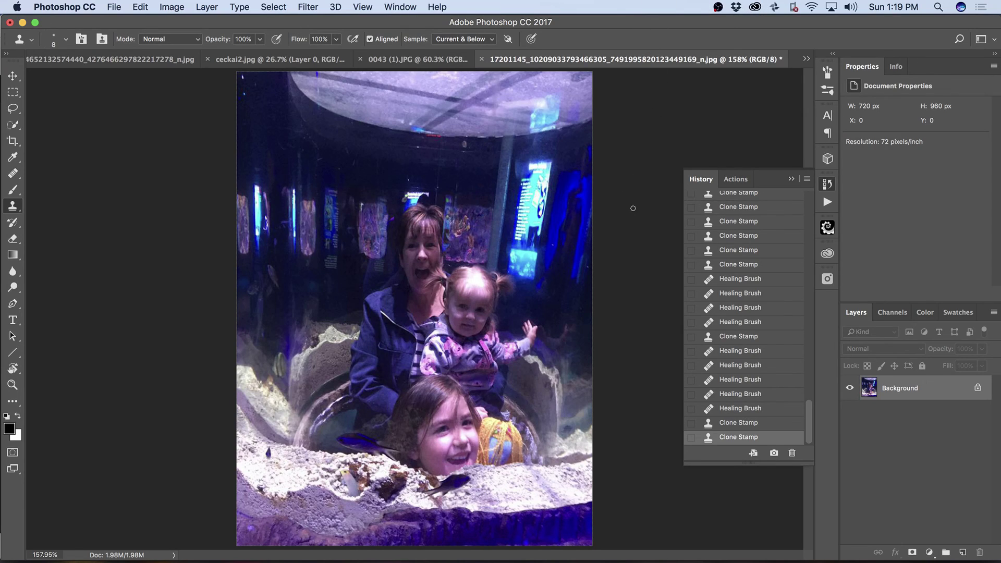
{"action": "left_click", "coordinate": [790, 179]}
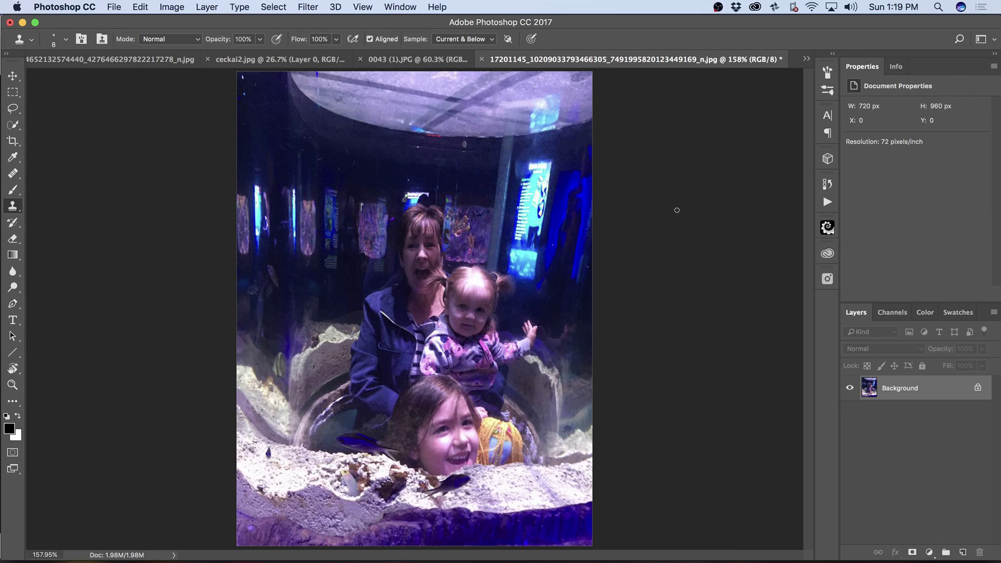